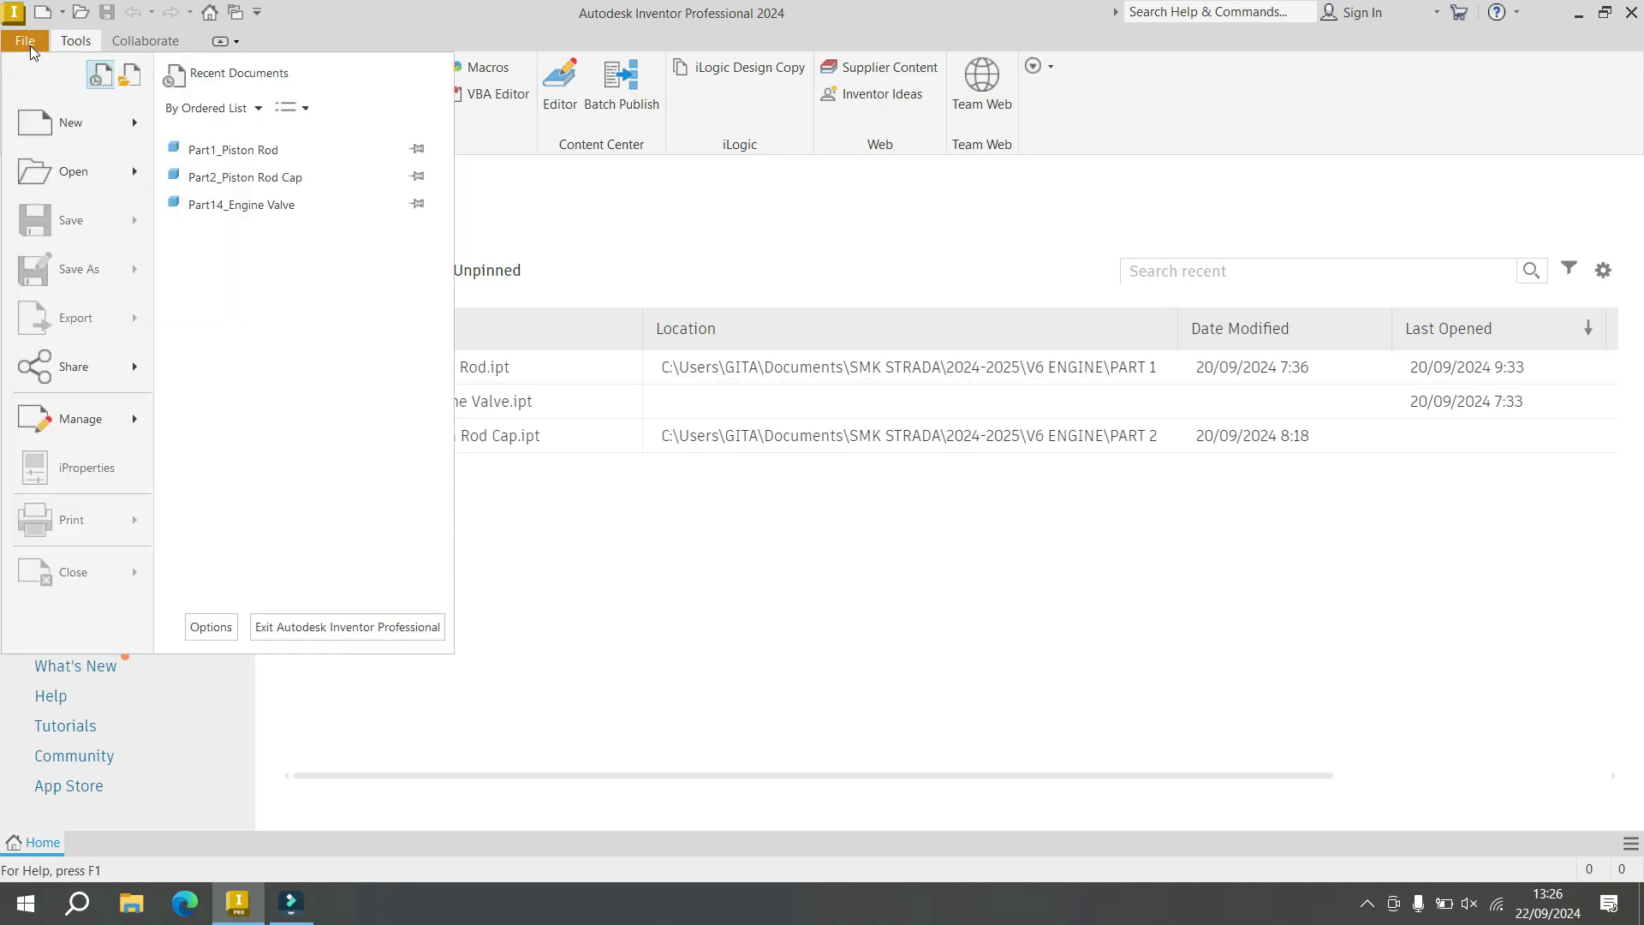
Step: Create a new part from the metric Standard (mm).ipt template and set the isometric view of its front, right and bottom sides as home
click(99, 126)
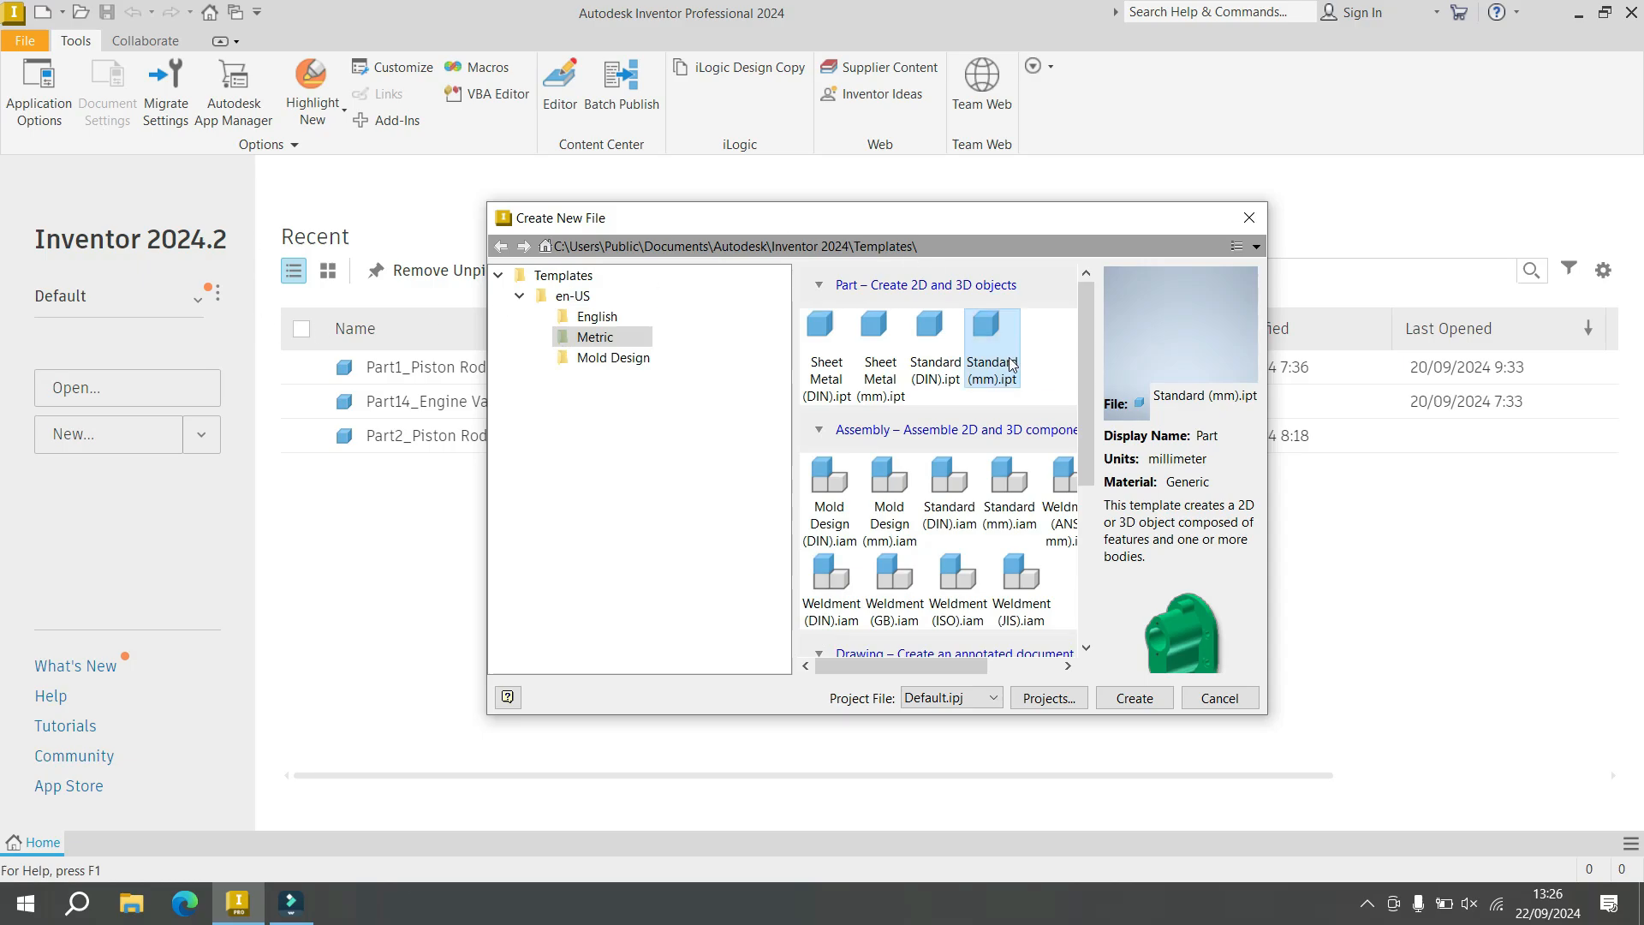
double_click(986, 325)
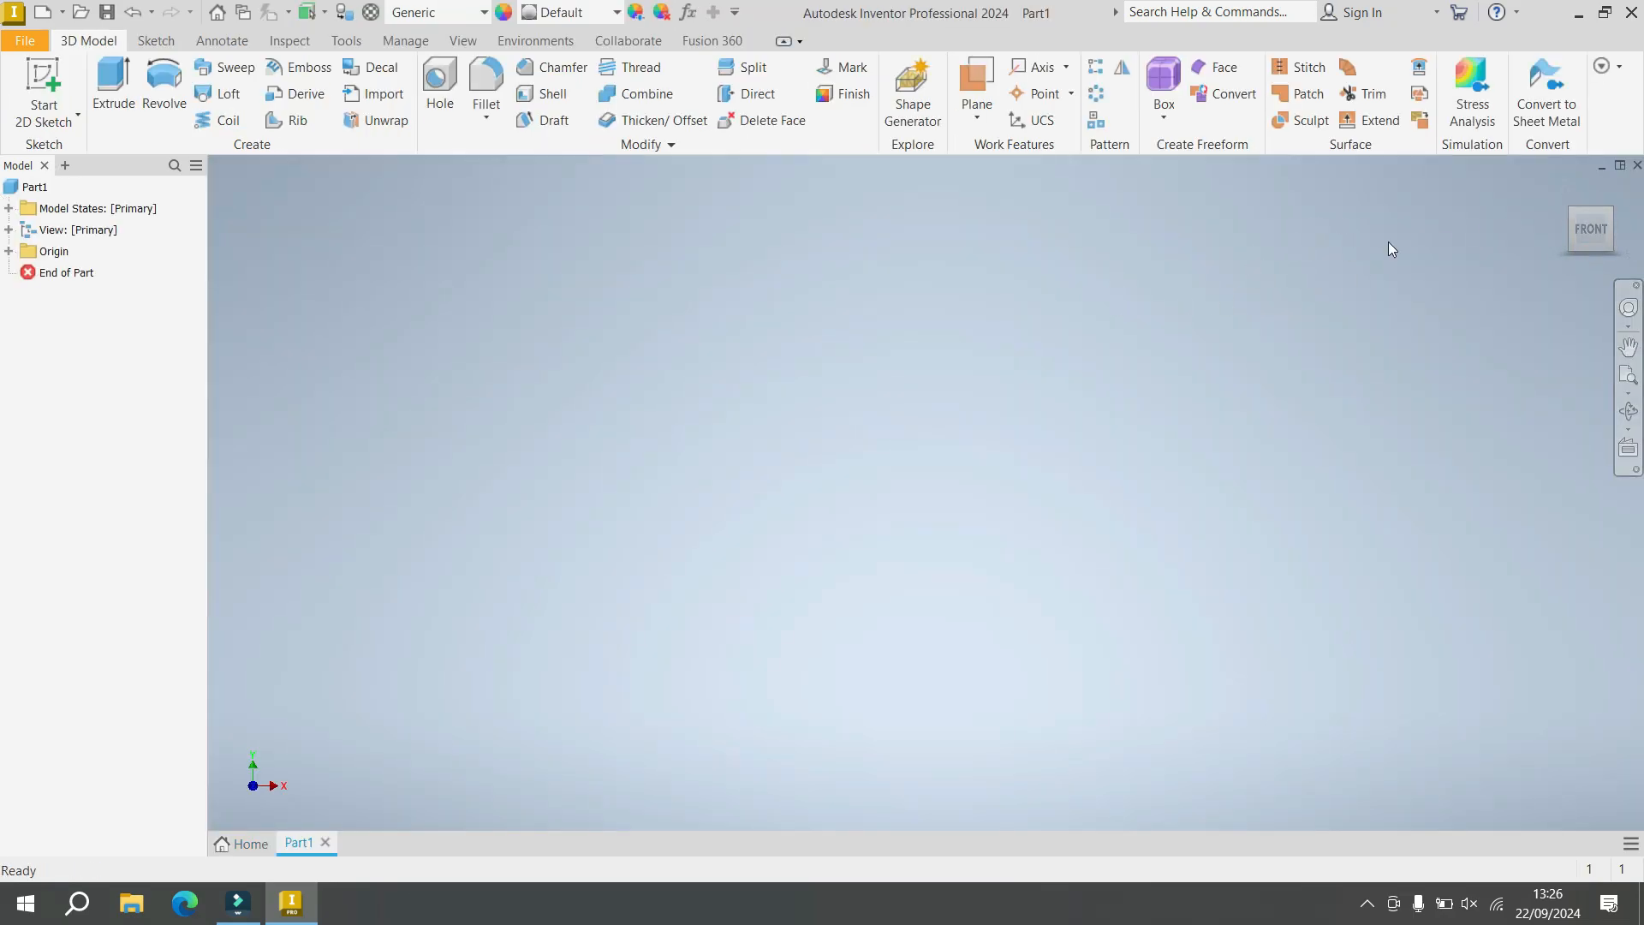
click(1594, 248)
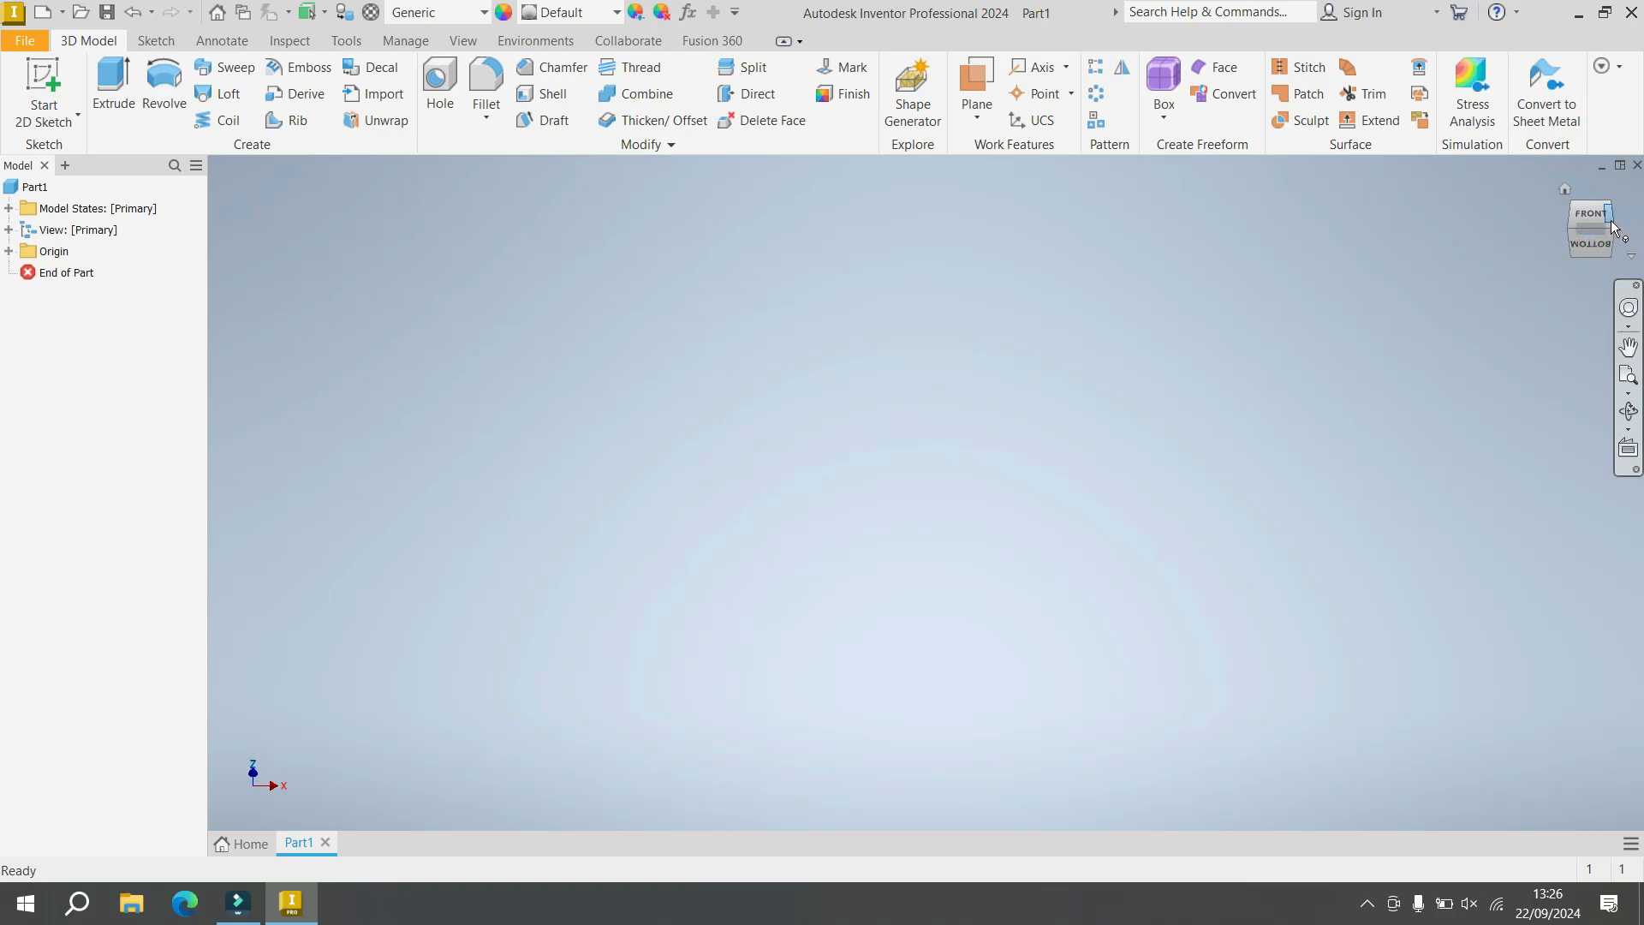
click(1565, 190)
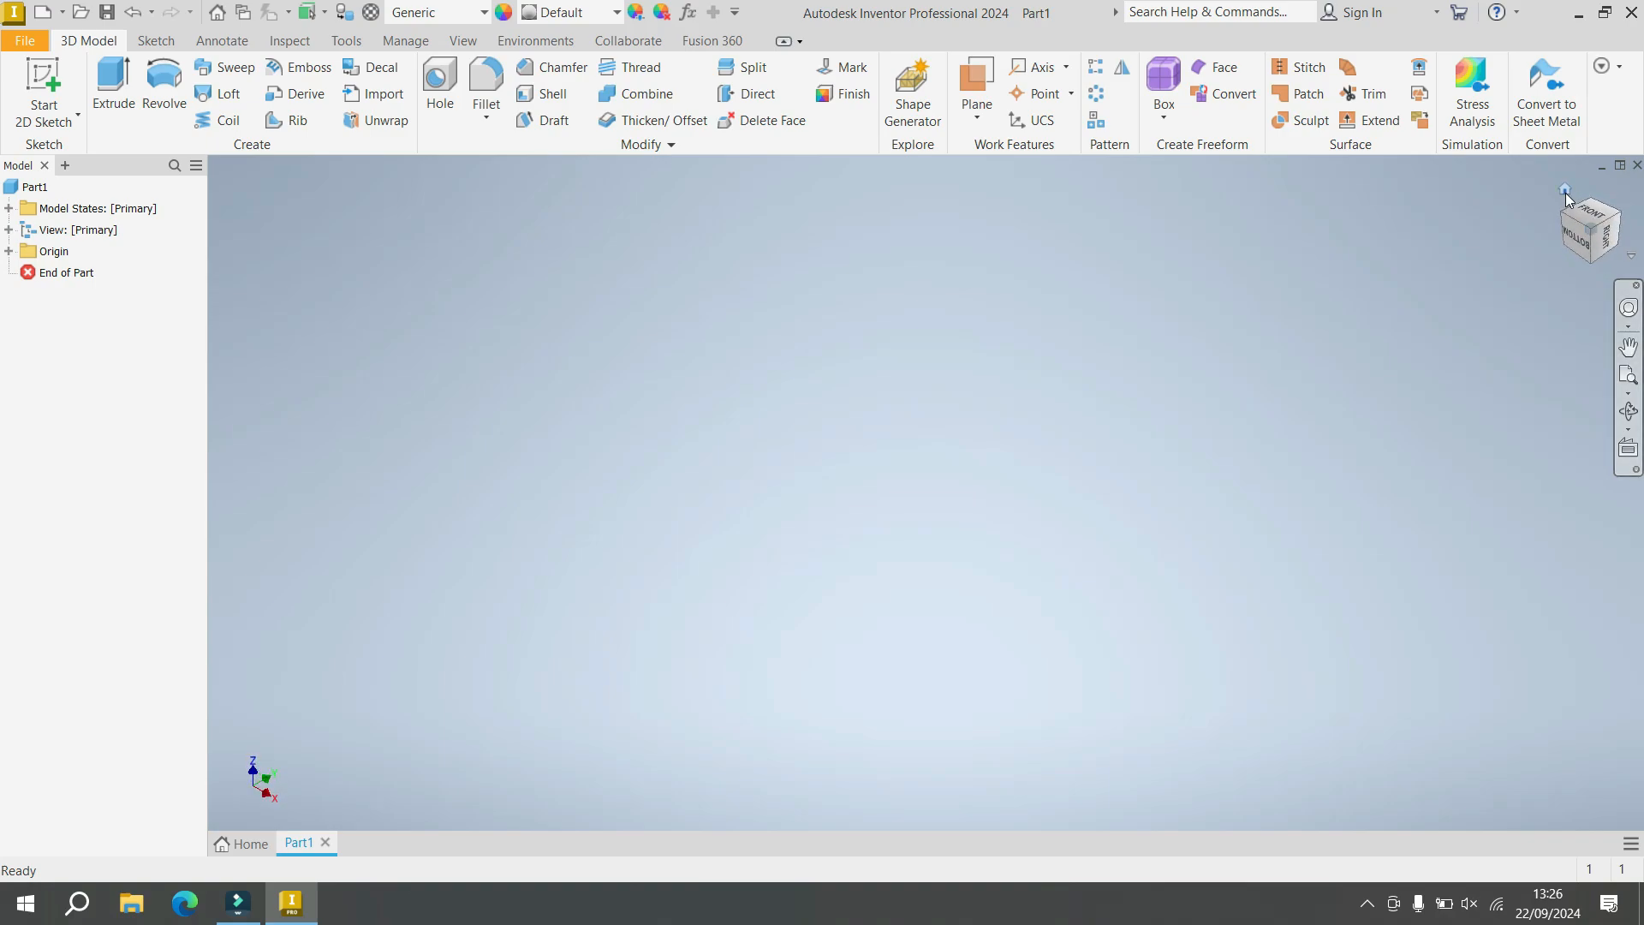
right_click(1565, 194)
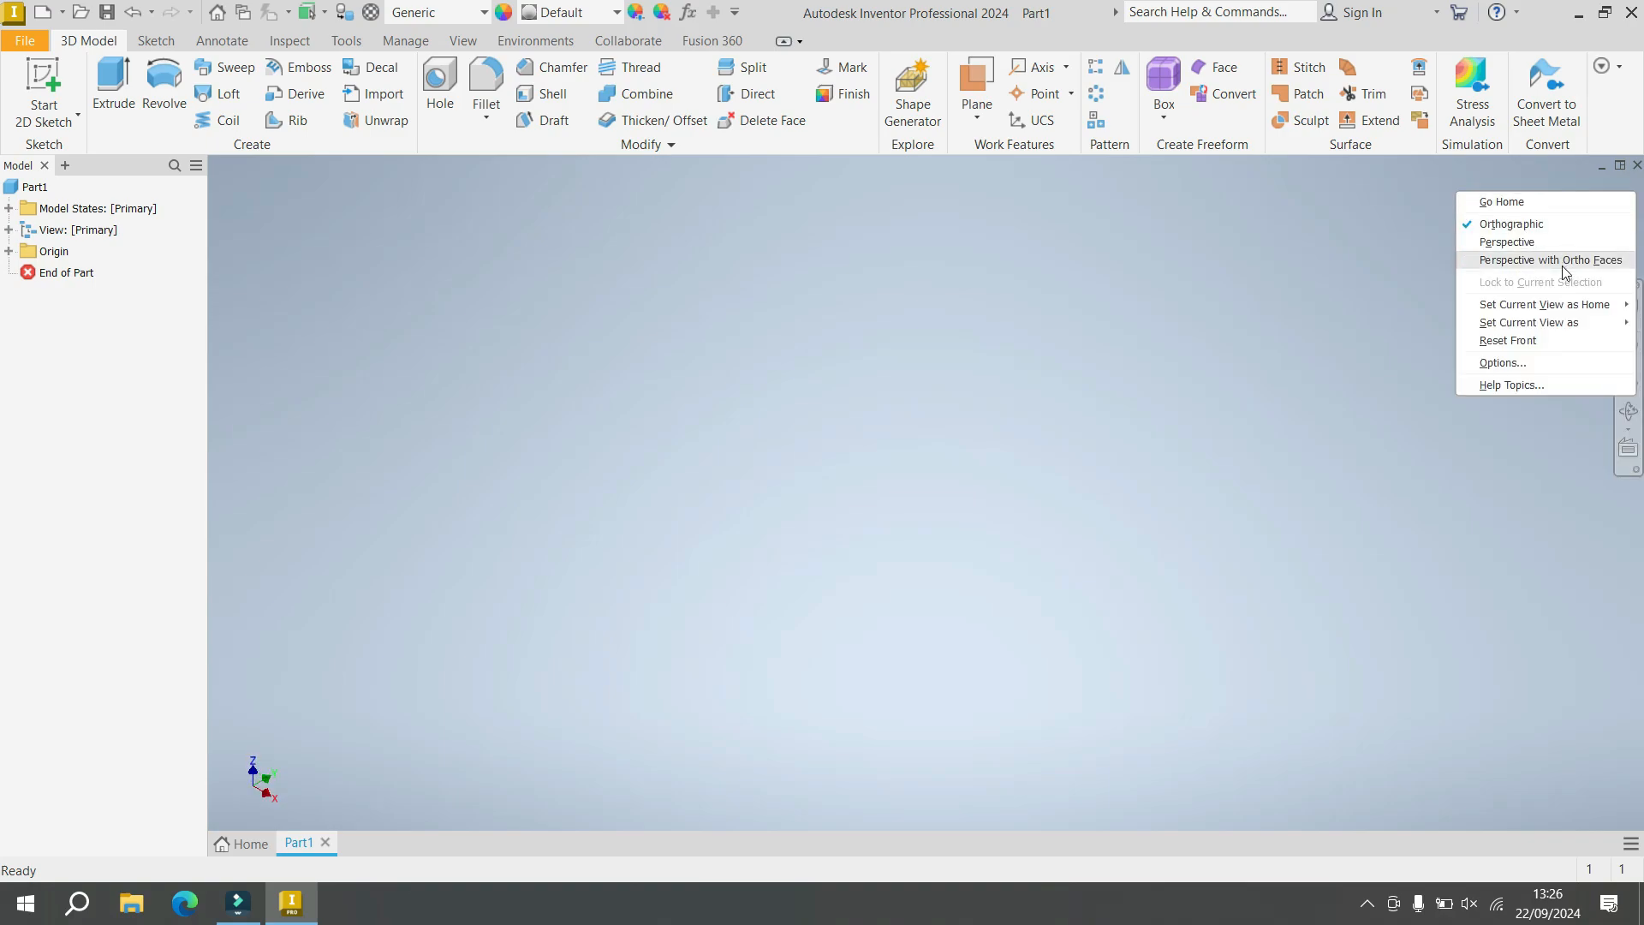
mouse_move(1541, 305)
click(1404, 317)
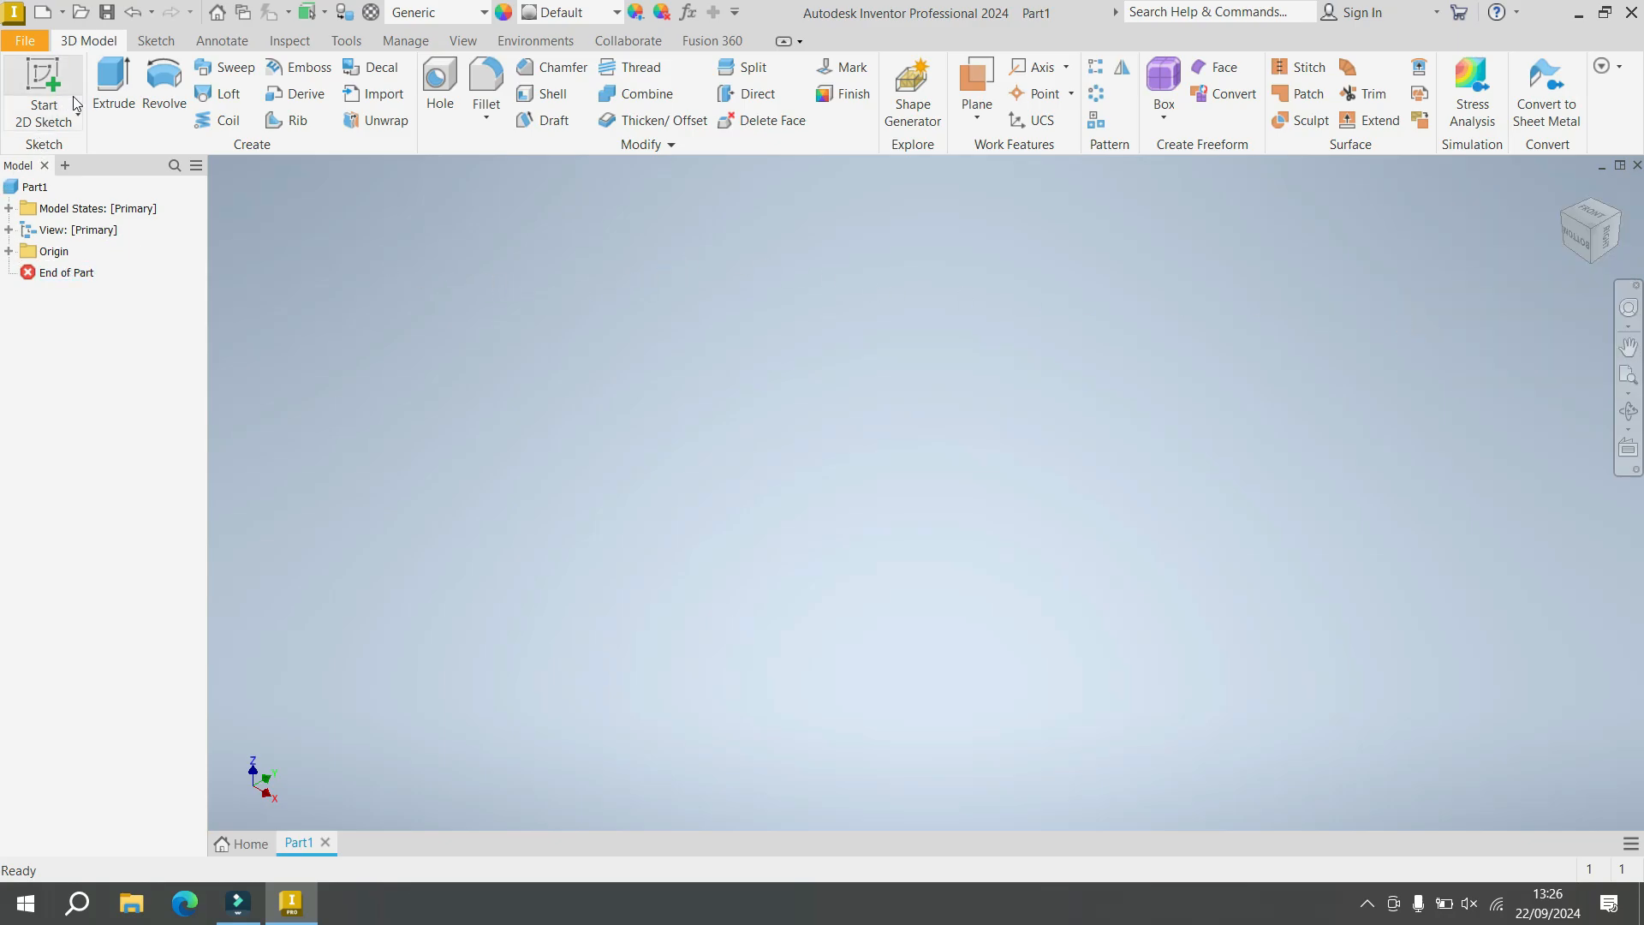
Step: Start a 2D sketch on the XZ origin plane and show it in the front-right-bottom isometric view
click(56, 75)
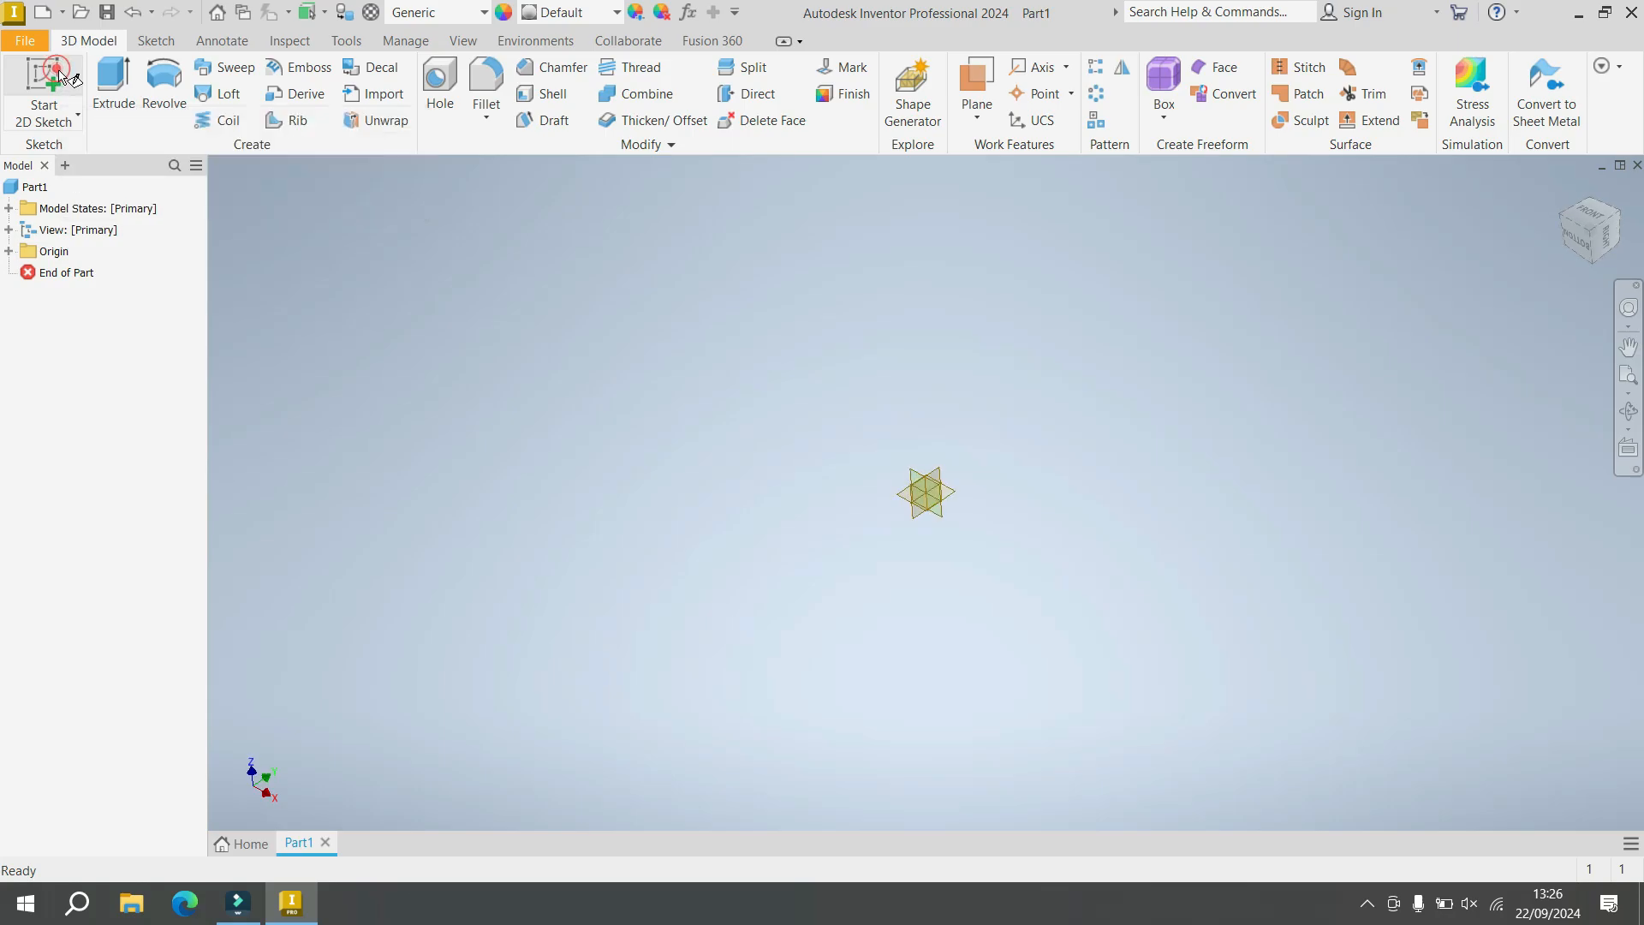
right_click(619, 232)
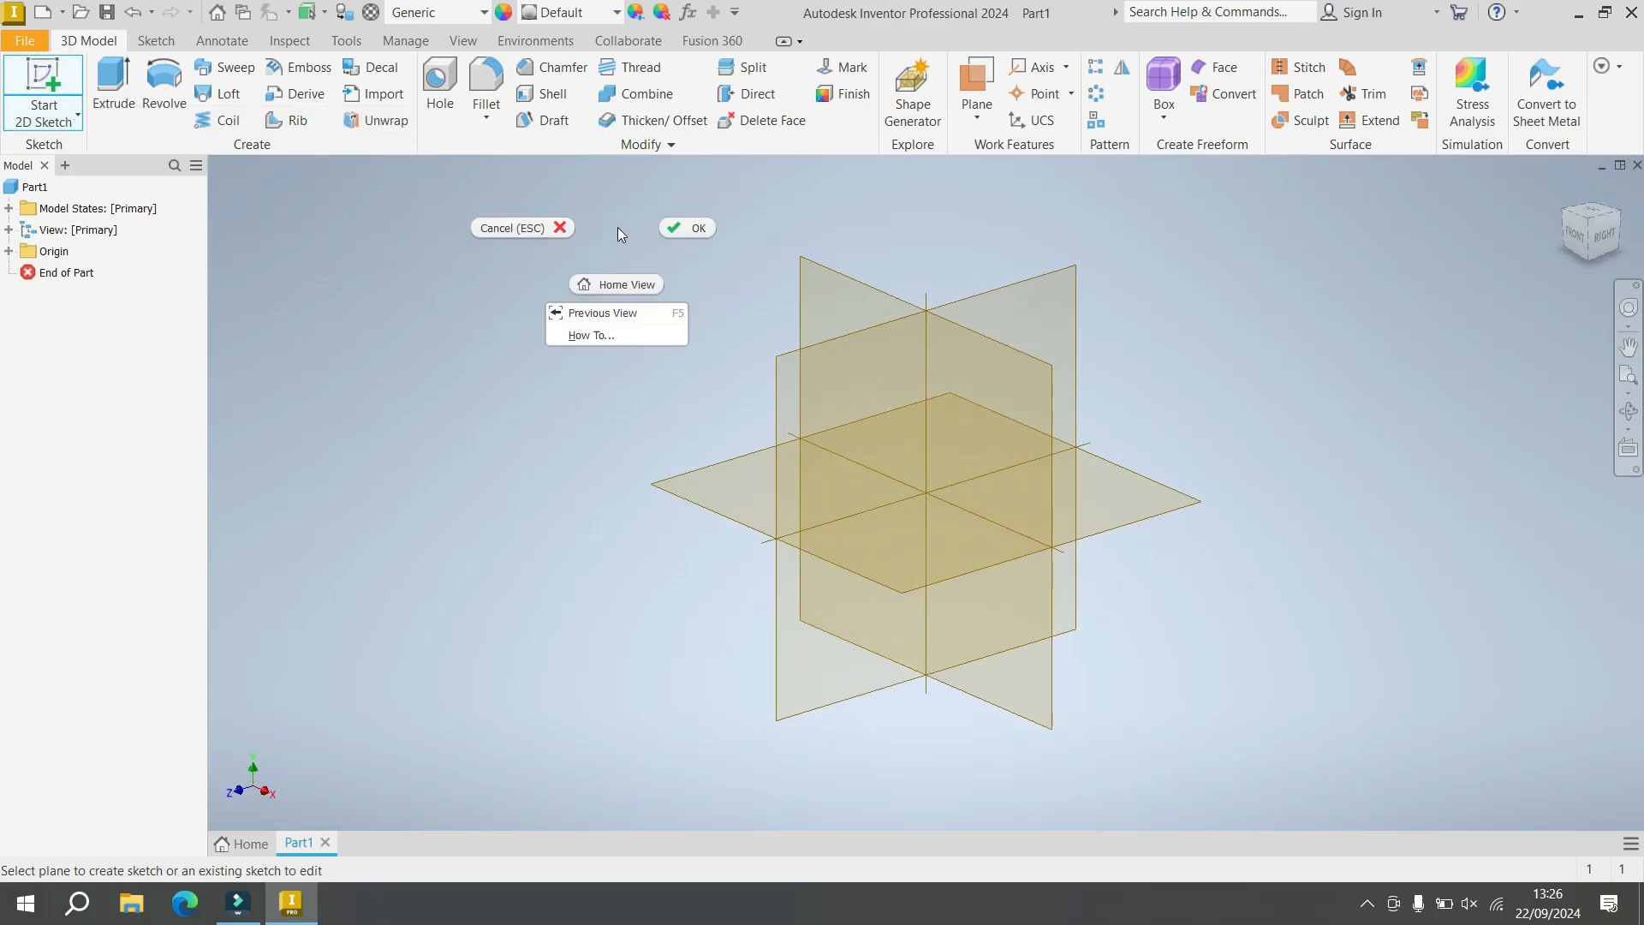
click(644, 279)
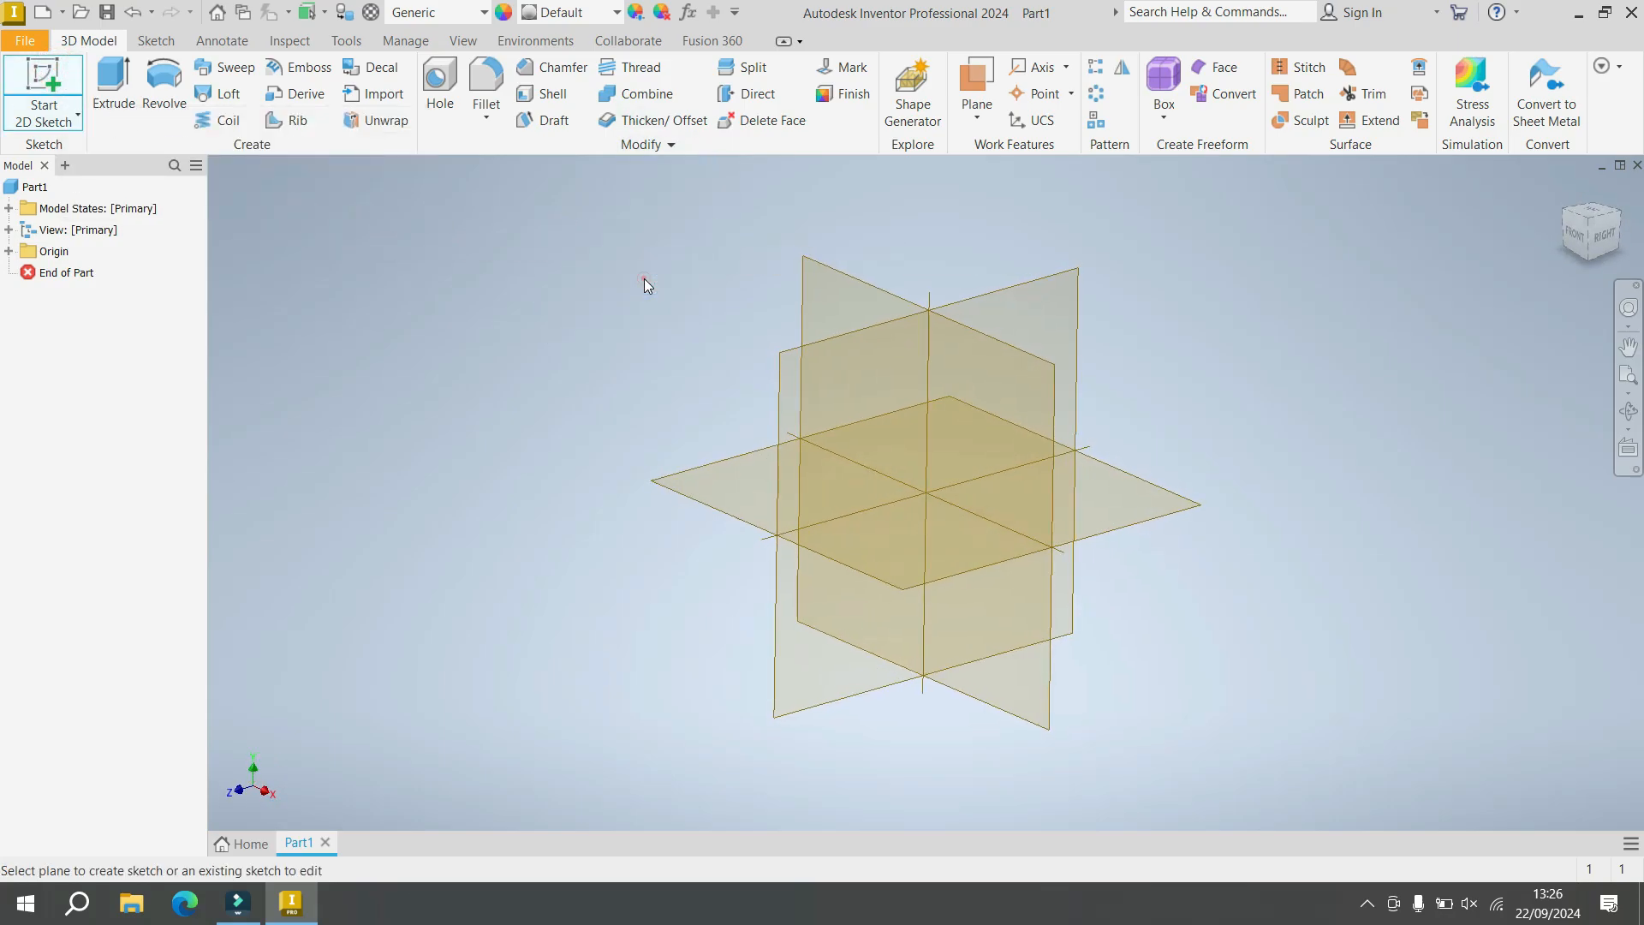
click(860, 321)
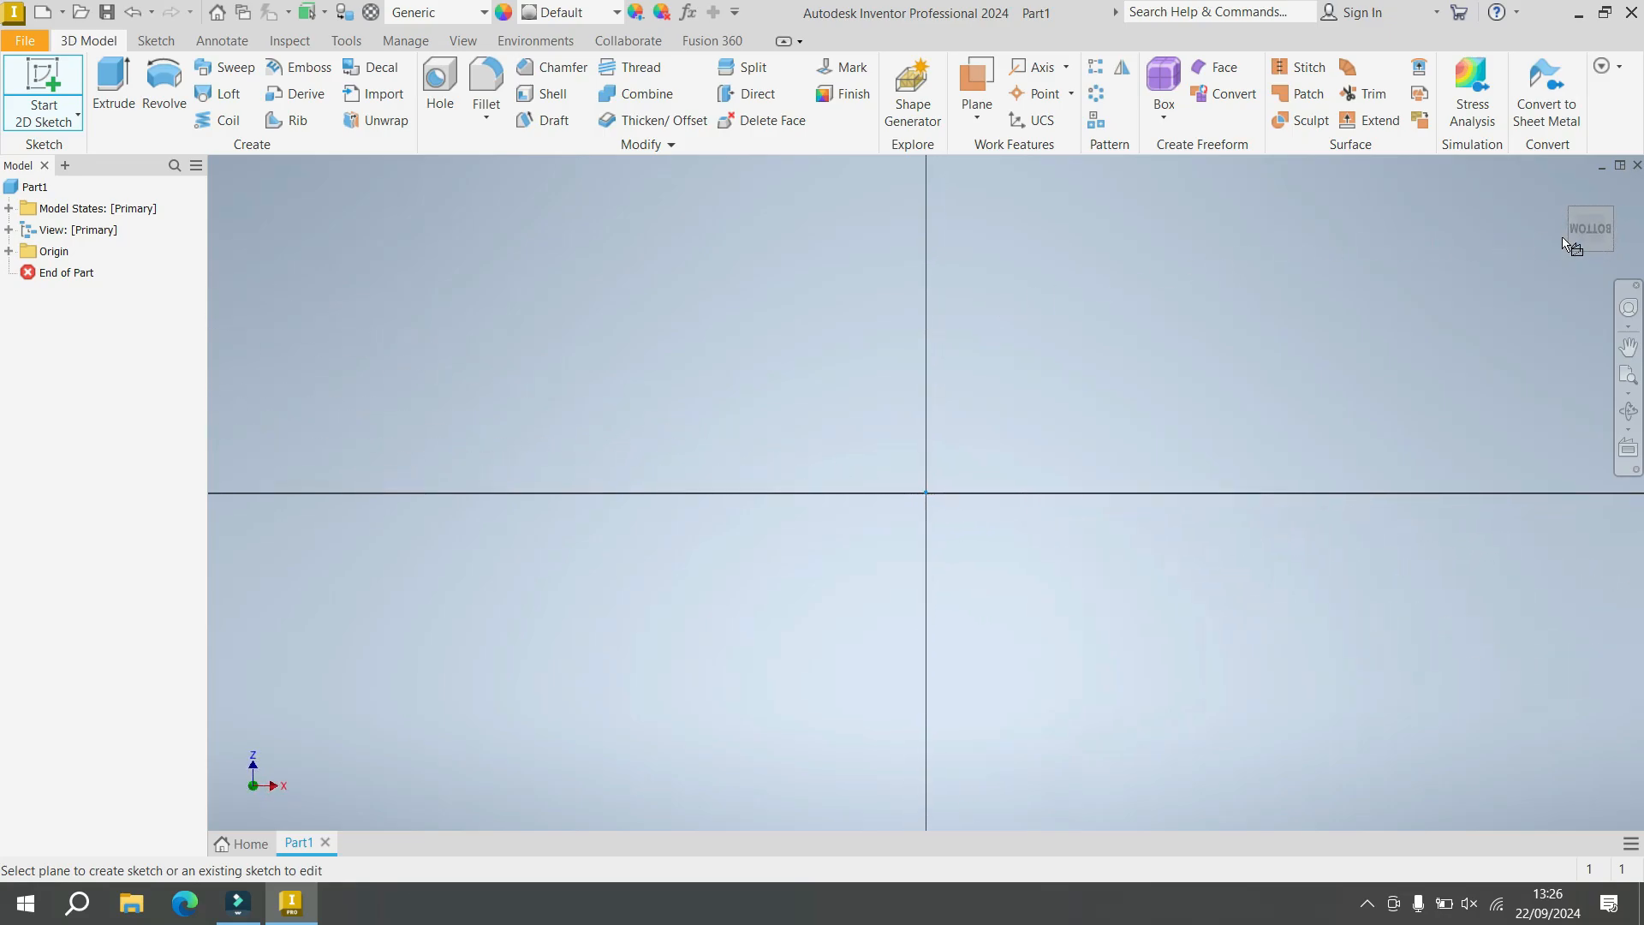
click(1610, 210)
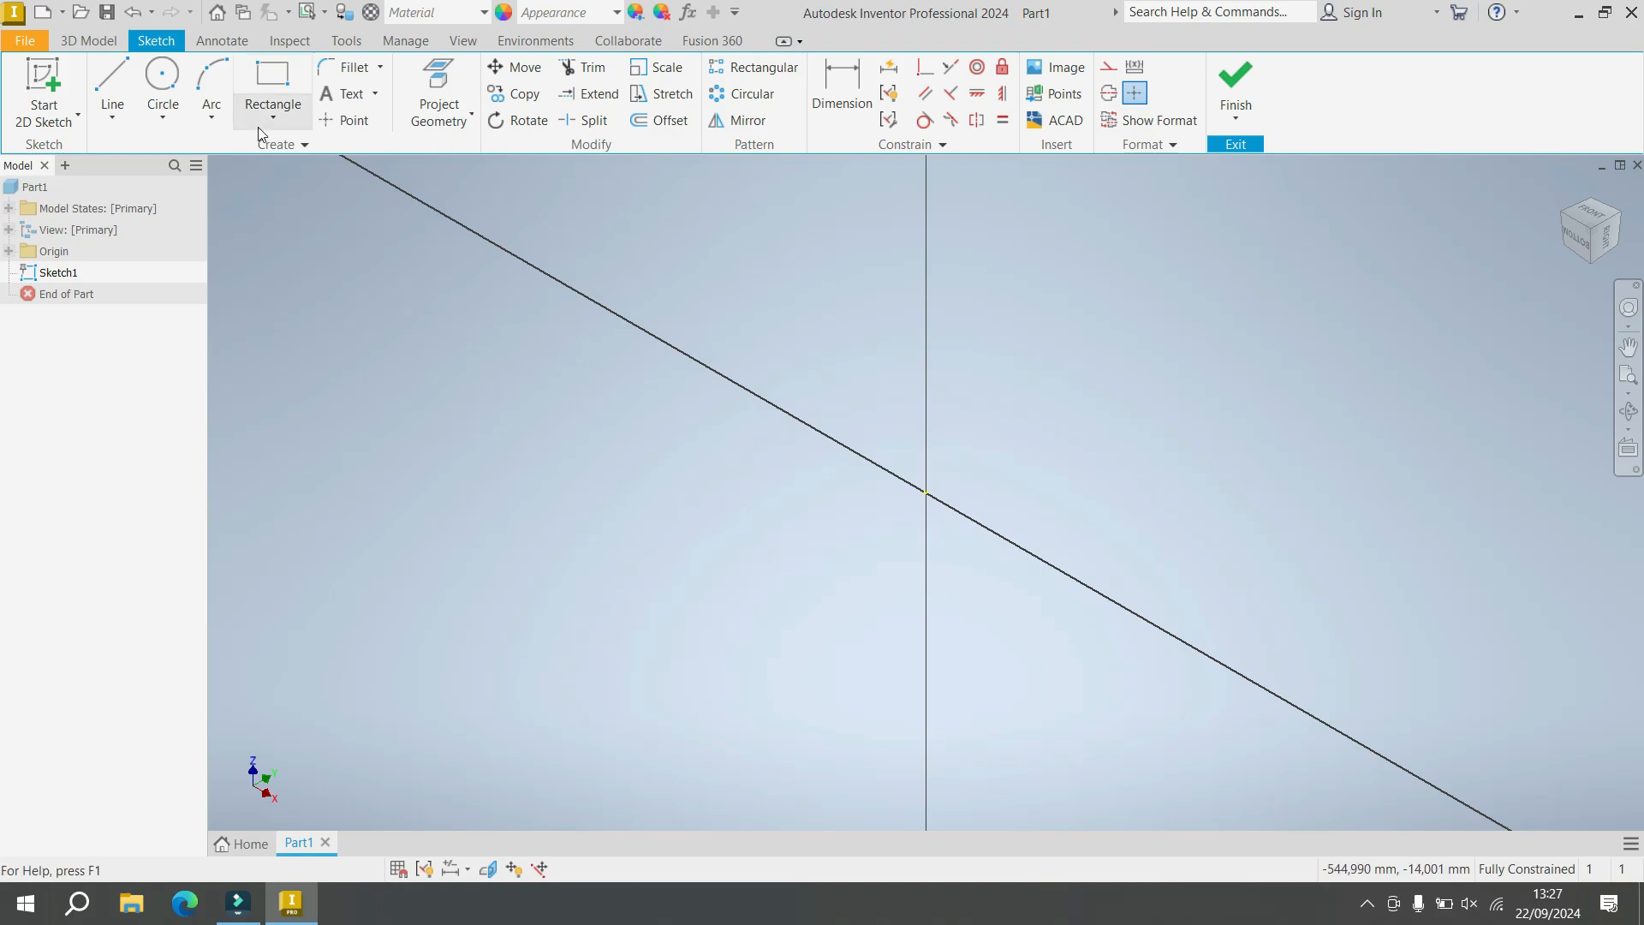
Step: Sketch a circle with a diameter of 25.4 mm centred on the origin
click(161, 100)
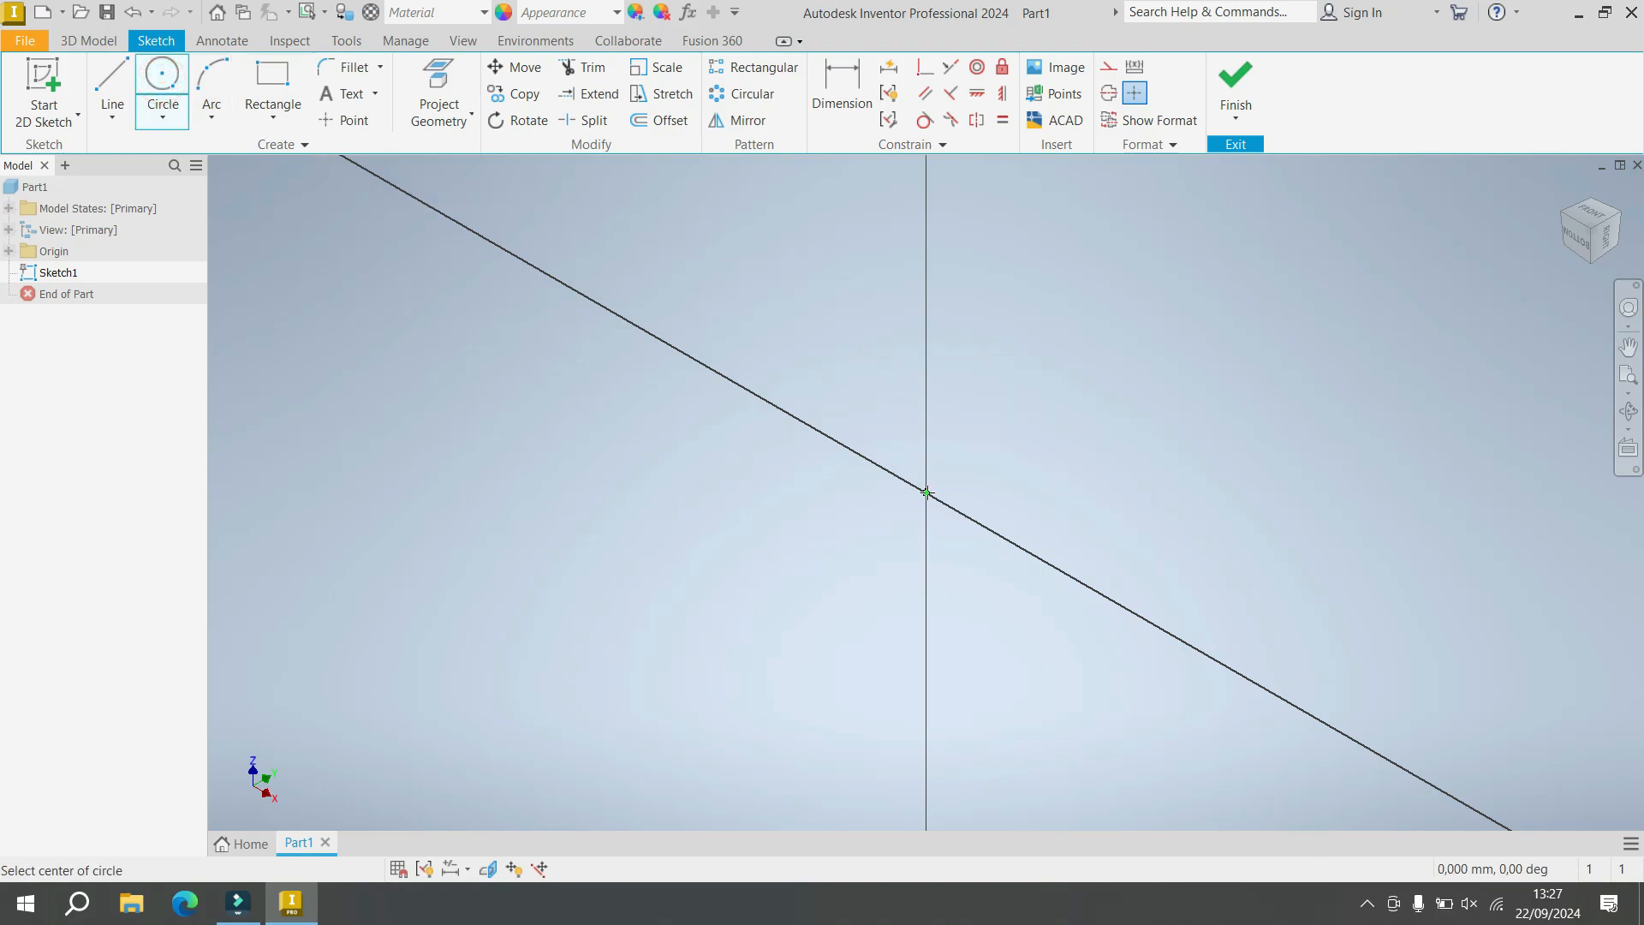
click(925, 491)
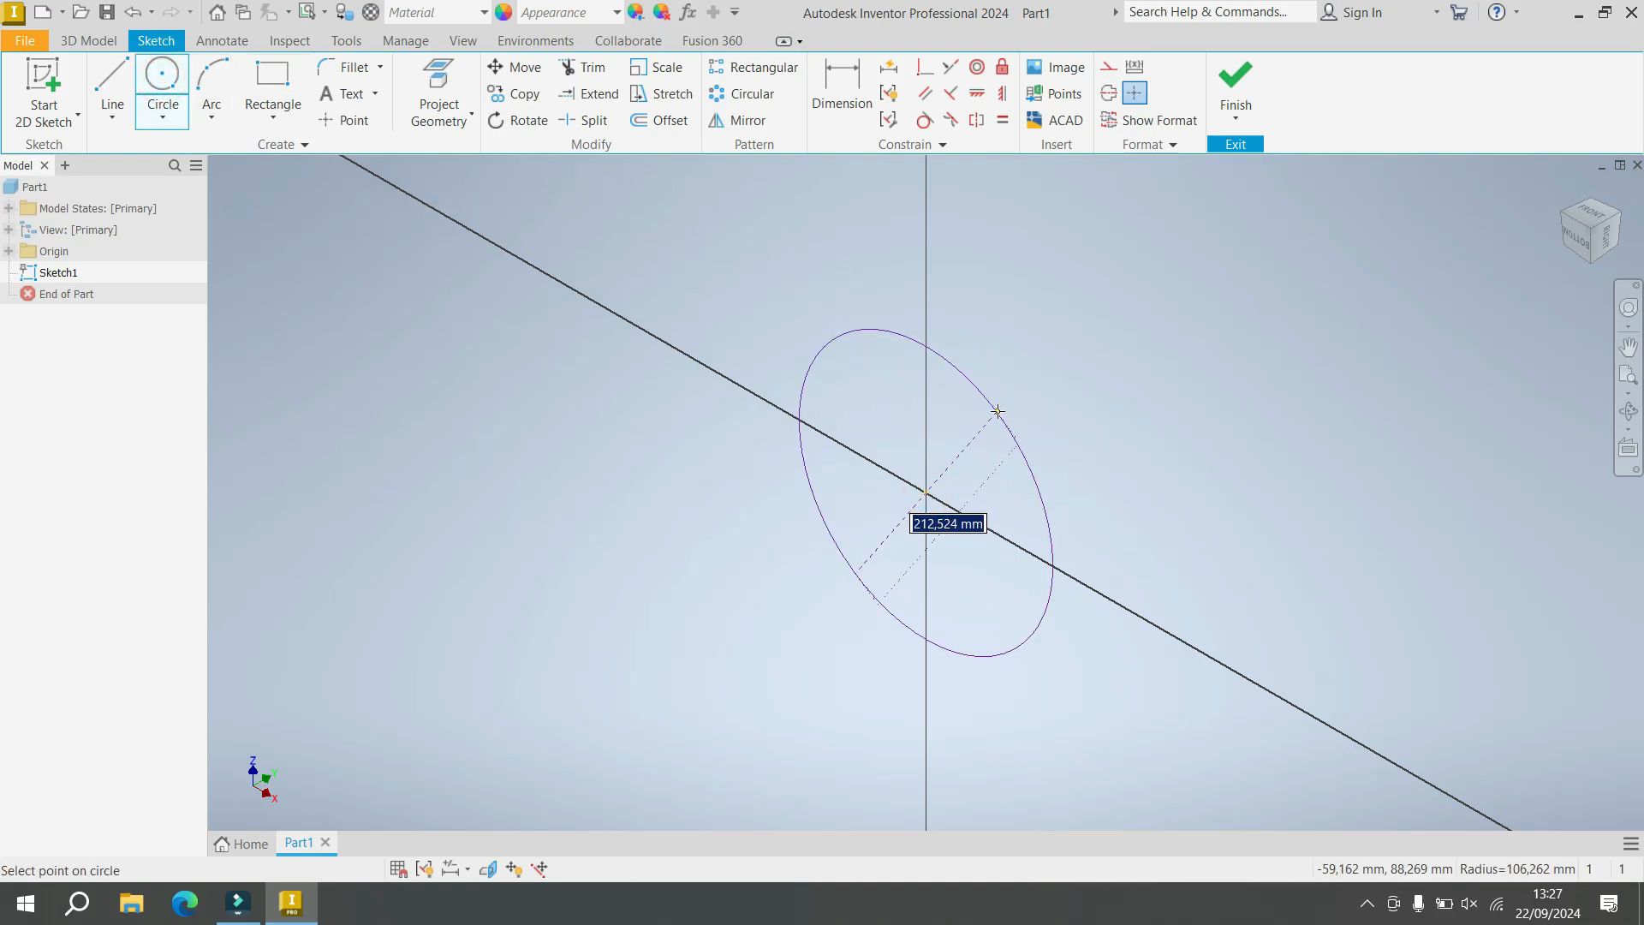
text(2)
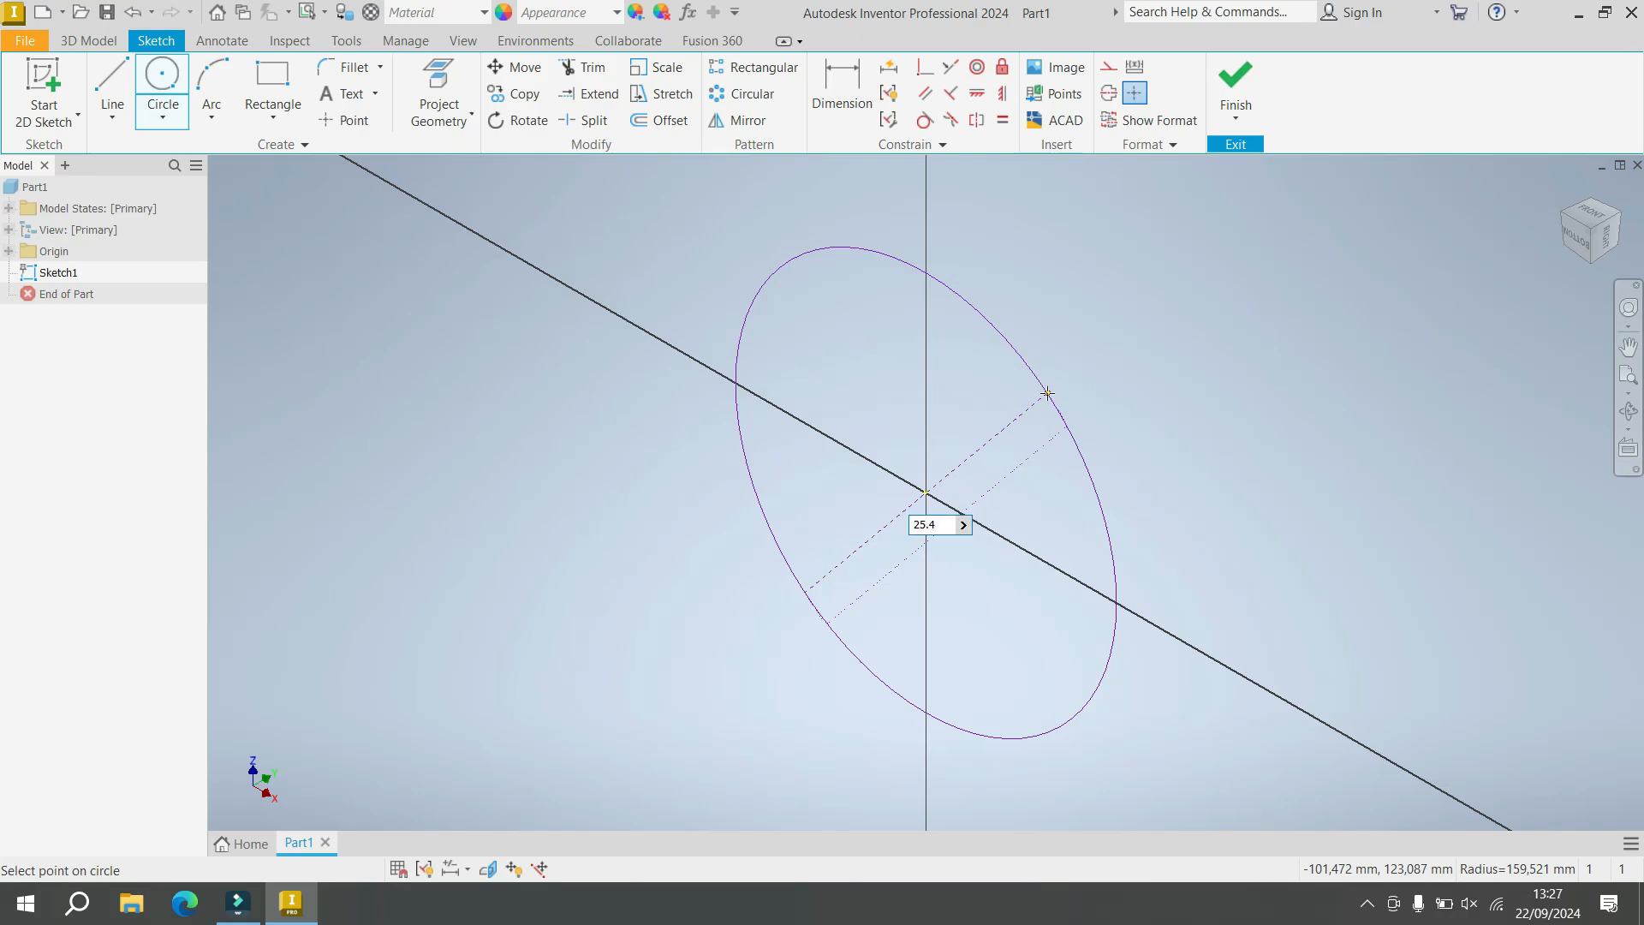
text(5.4)
key(Return)
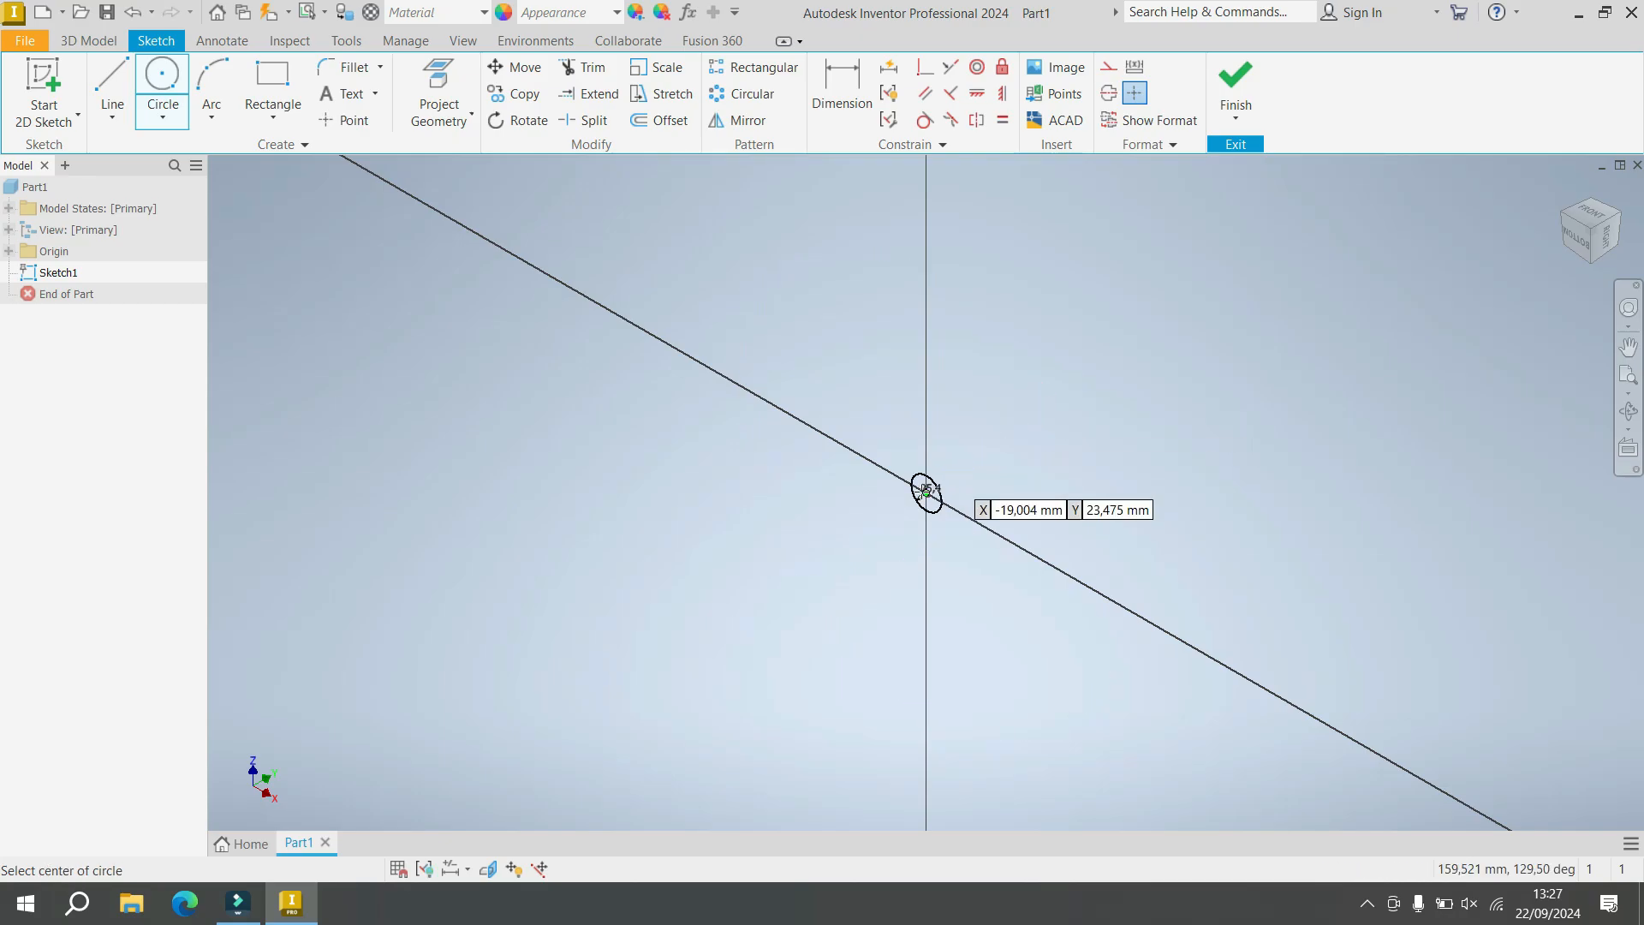
Step: Add a concentric inner circle with a diameter of 12.7 mm at the origin and end the Circle command
click(1627, 375)
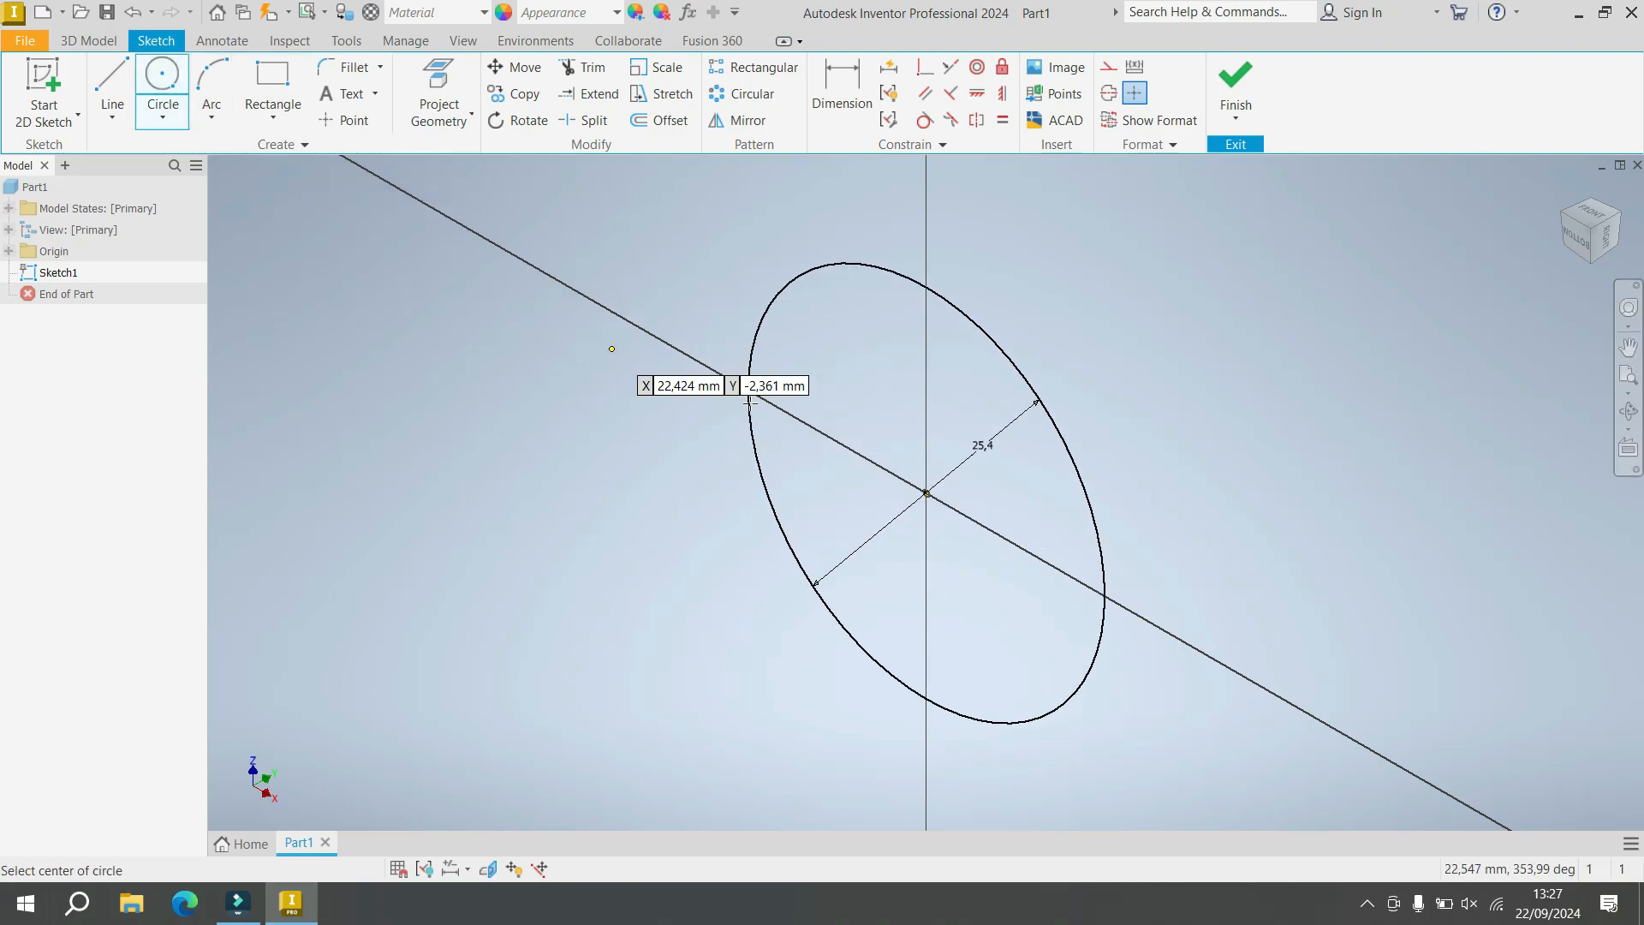
click(926, 494)
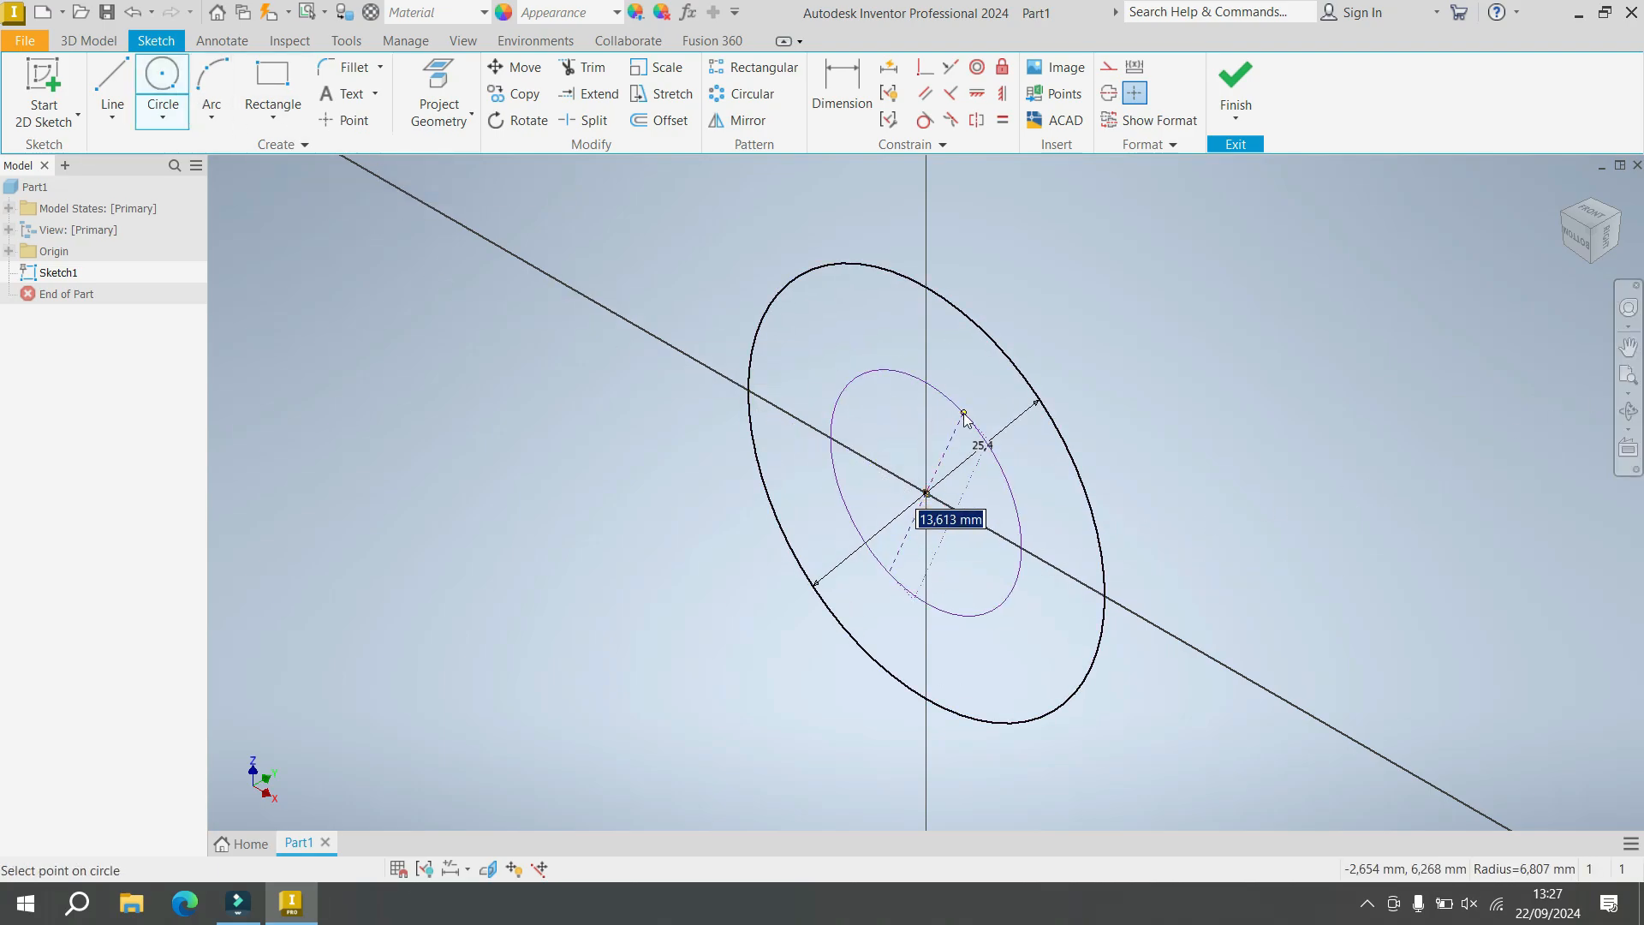
text(12)
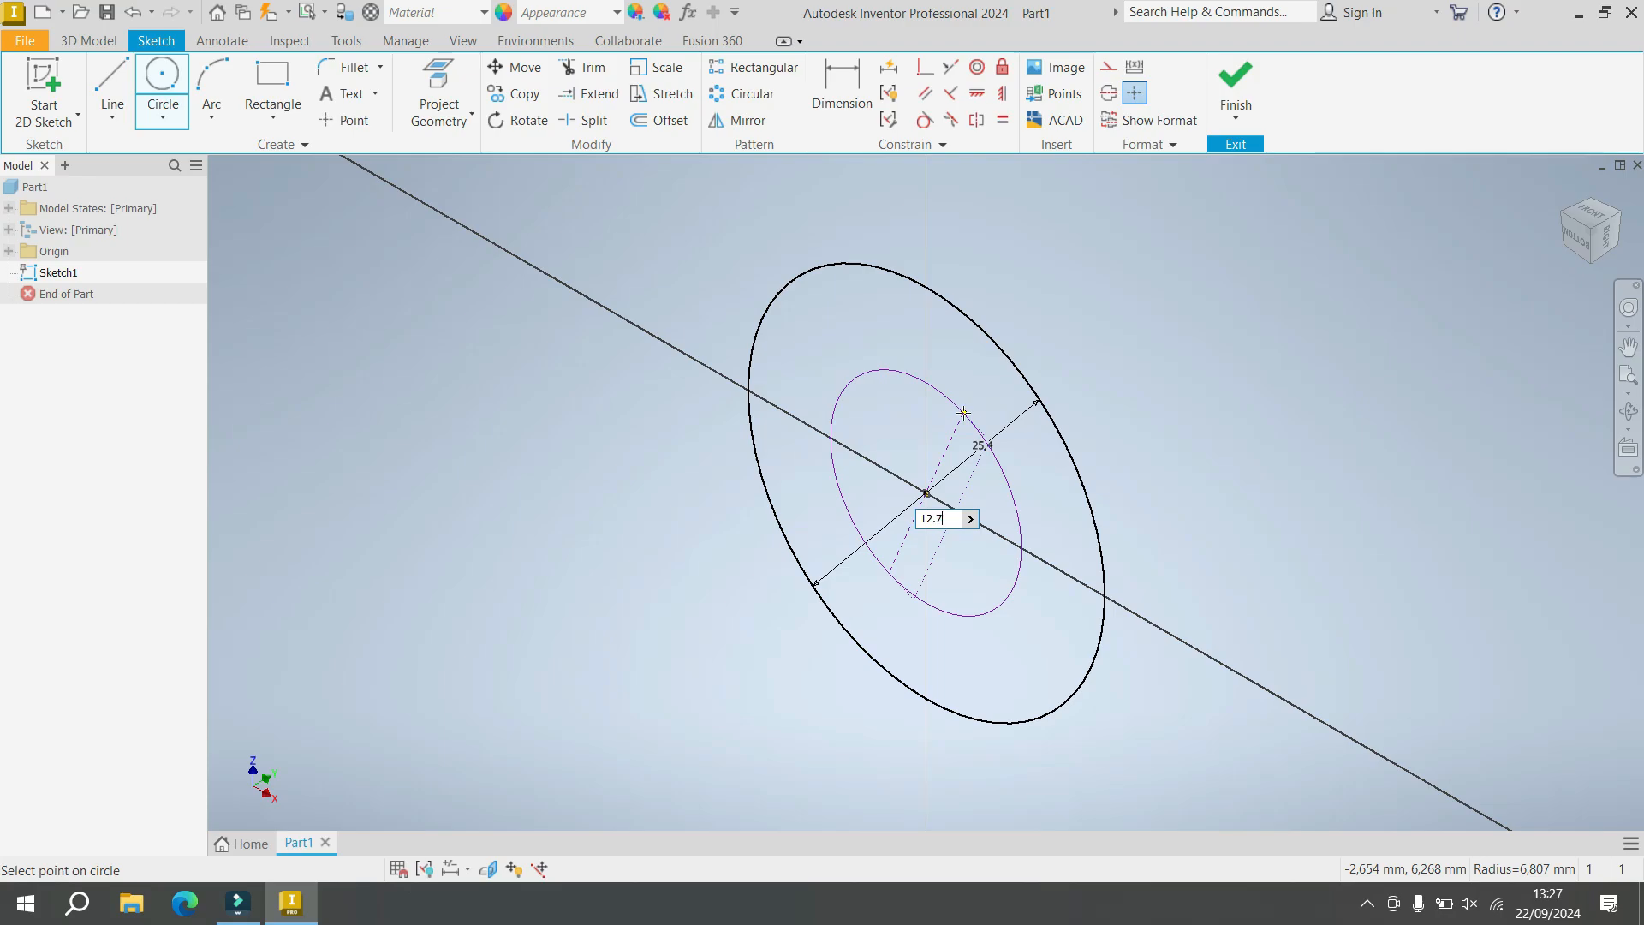
text(.7)
key(Return)
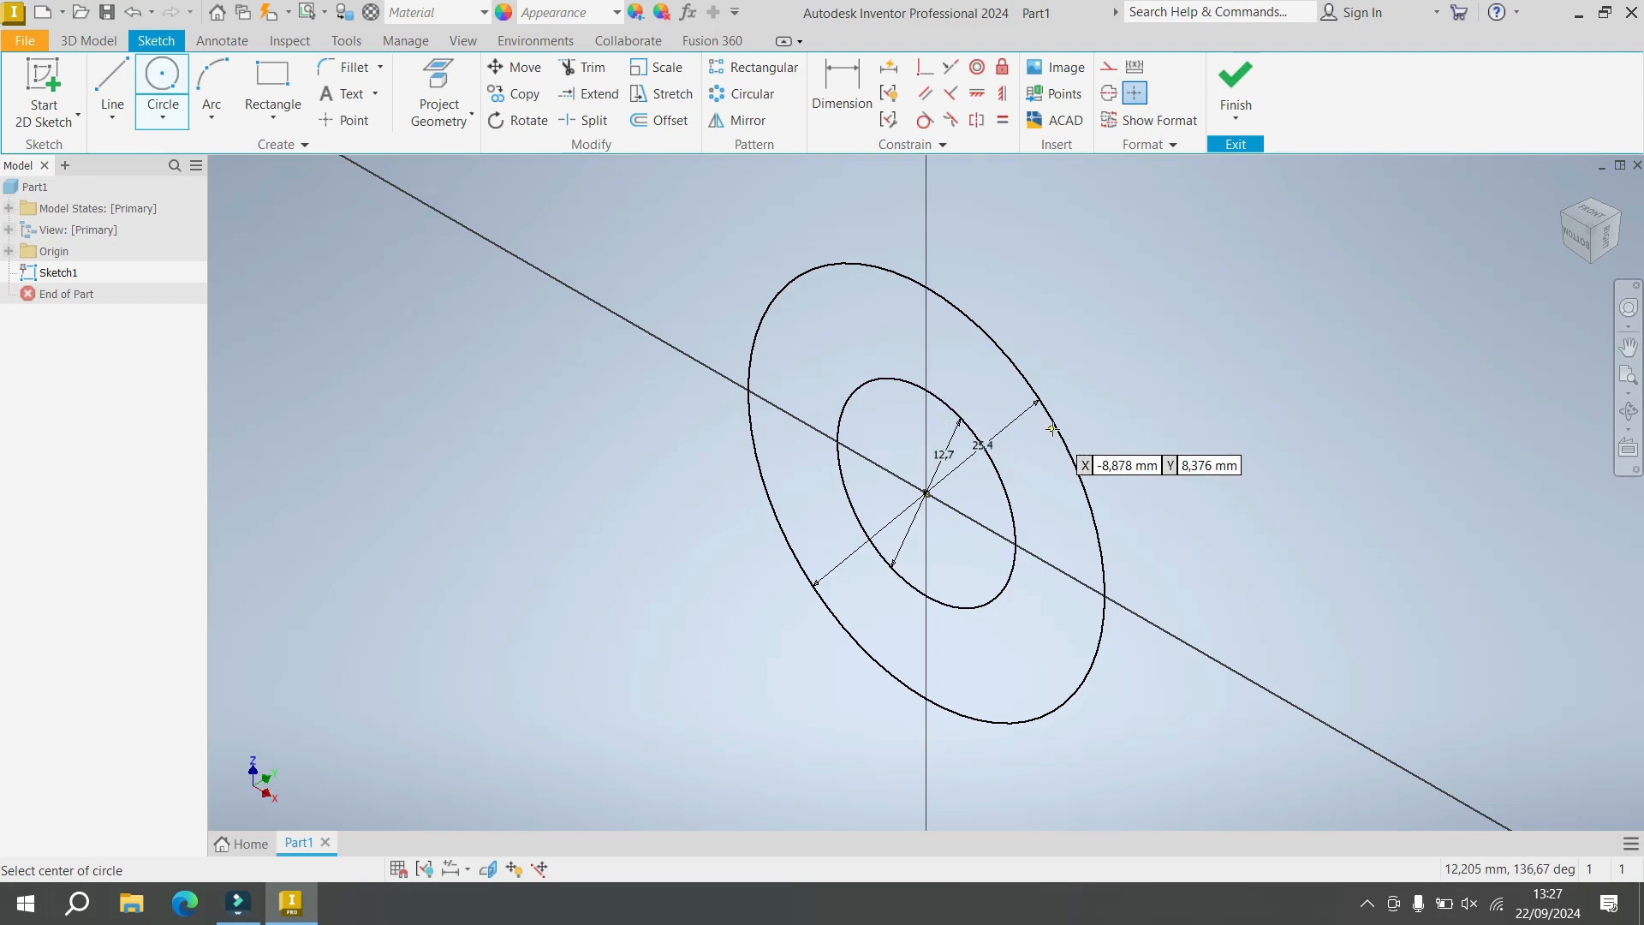
right_click(1233, 358)
click(1262, 361)
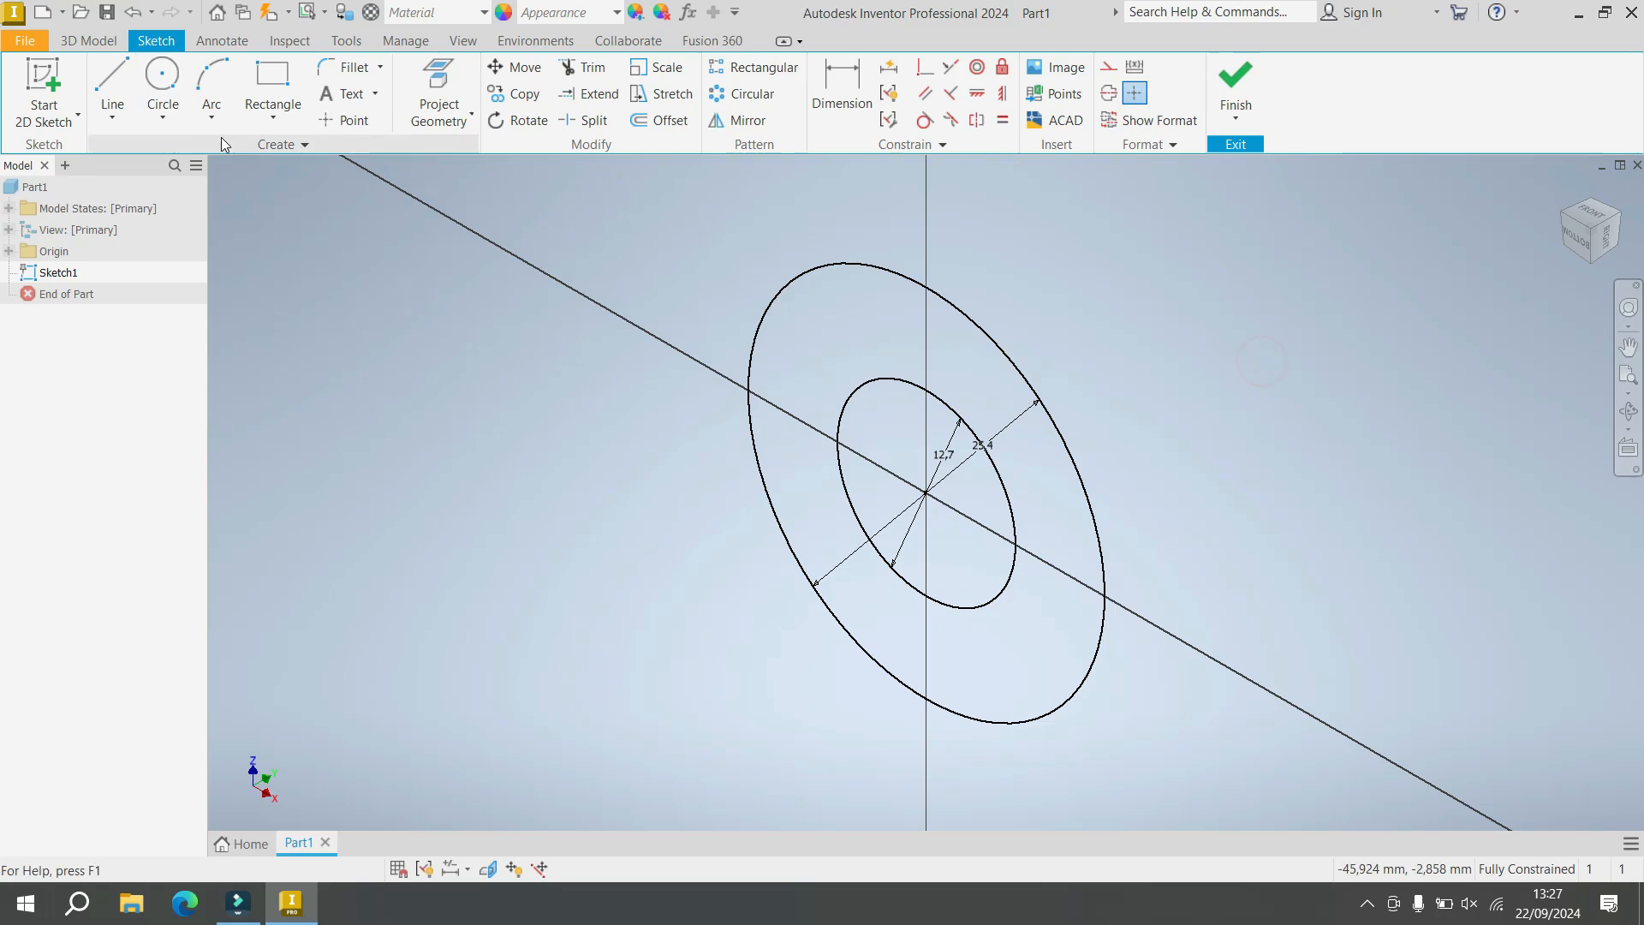
Step: Extrude the ring between the two circles symmetrically about the sketch plane over a distance of 69.85 mm
click(89, 40)
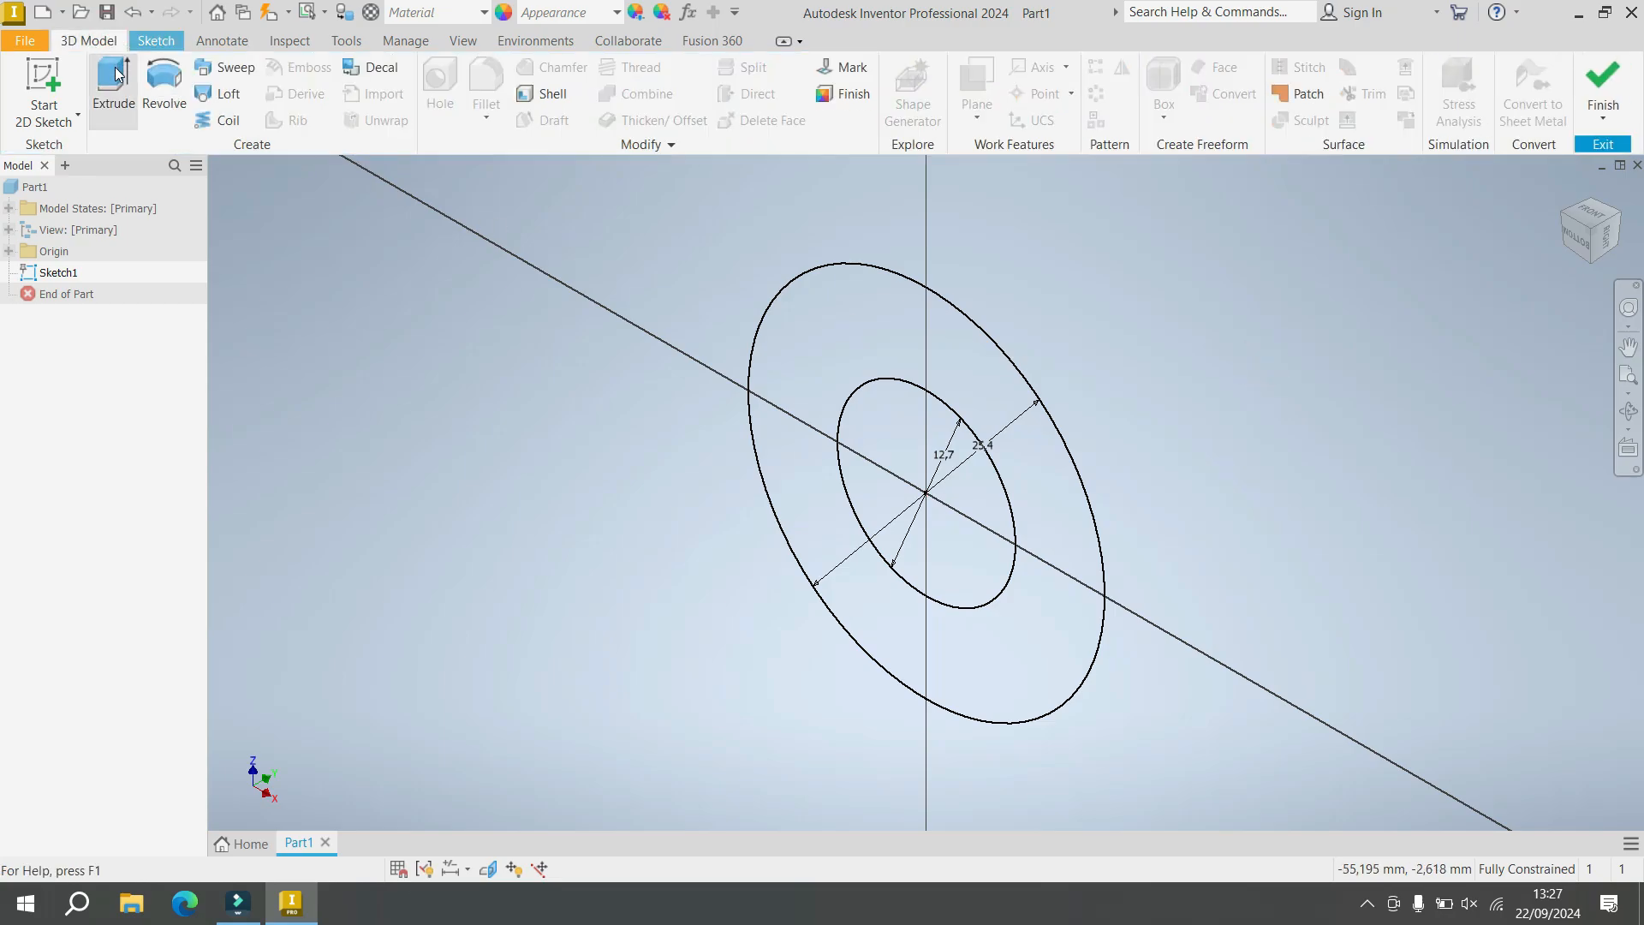
click(113, 90)
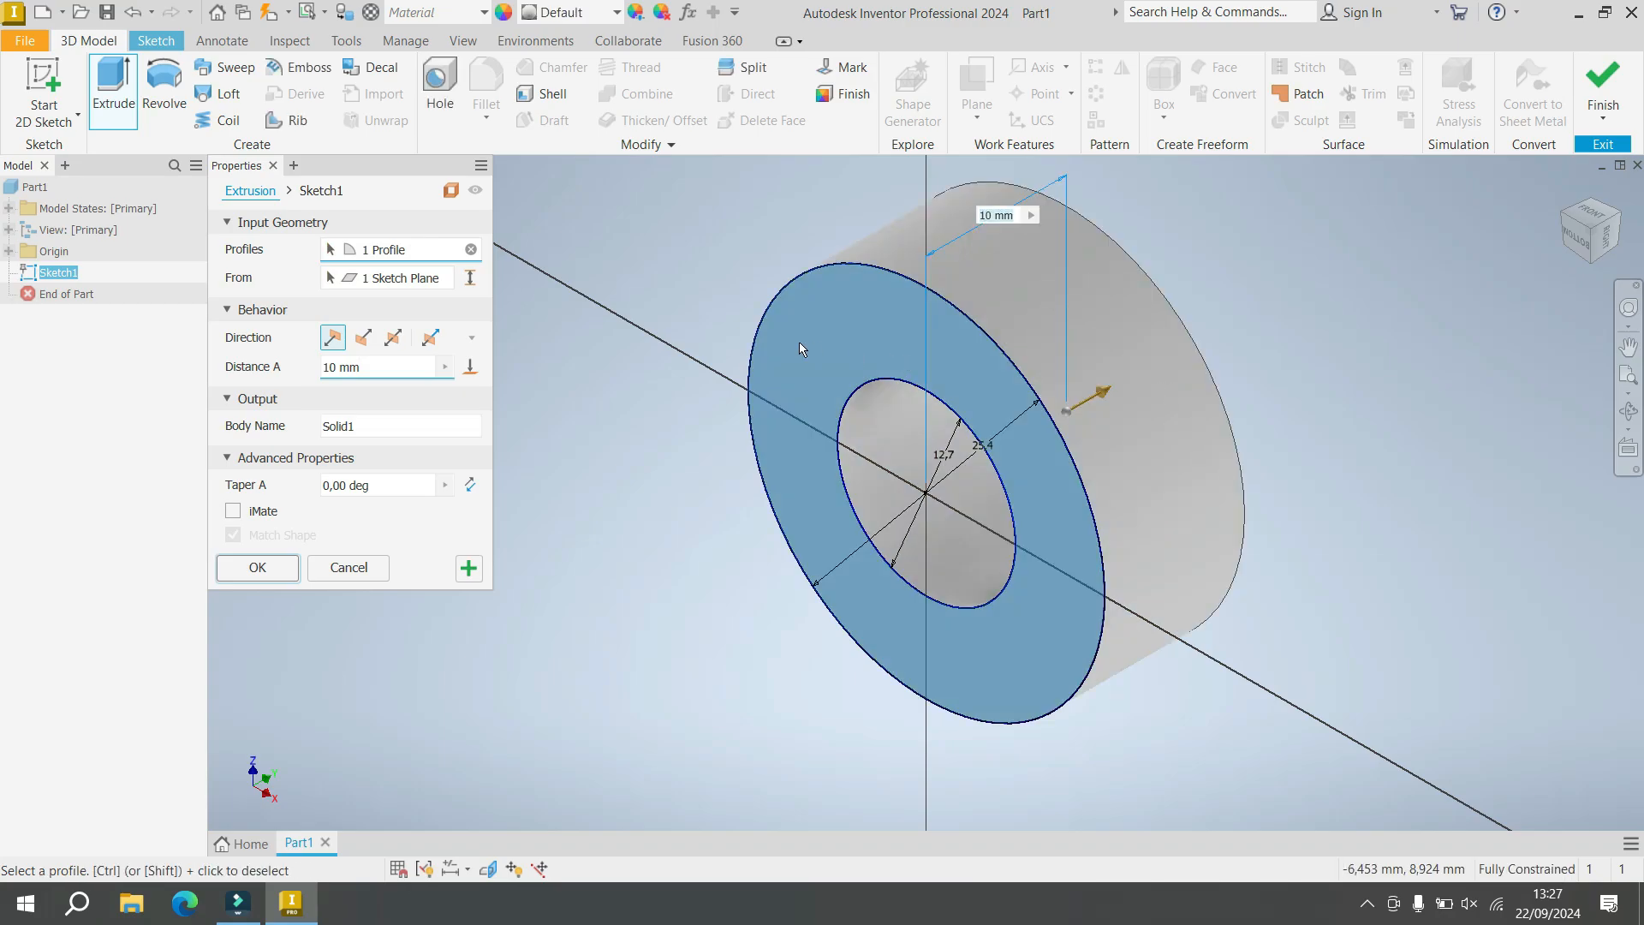
click(393, 339)
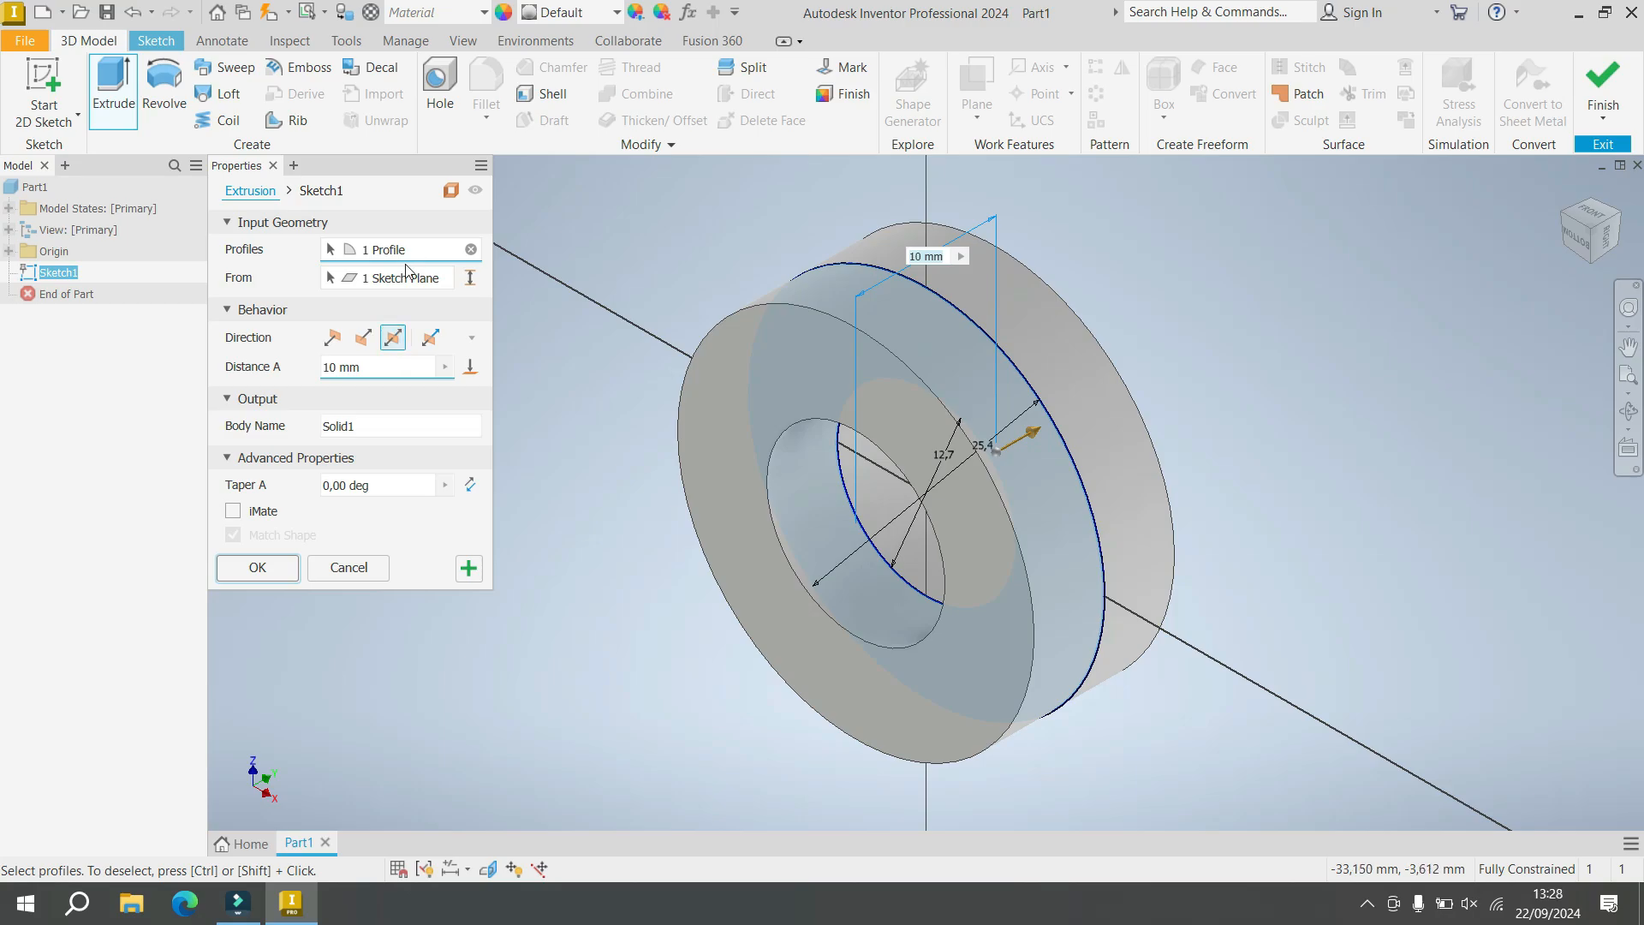
click(339, 363)
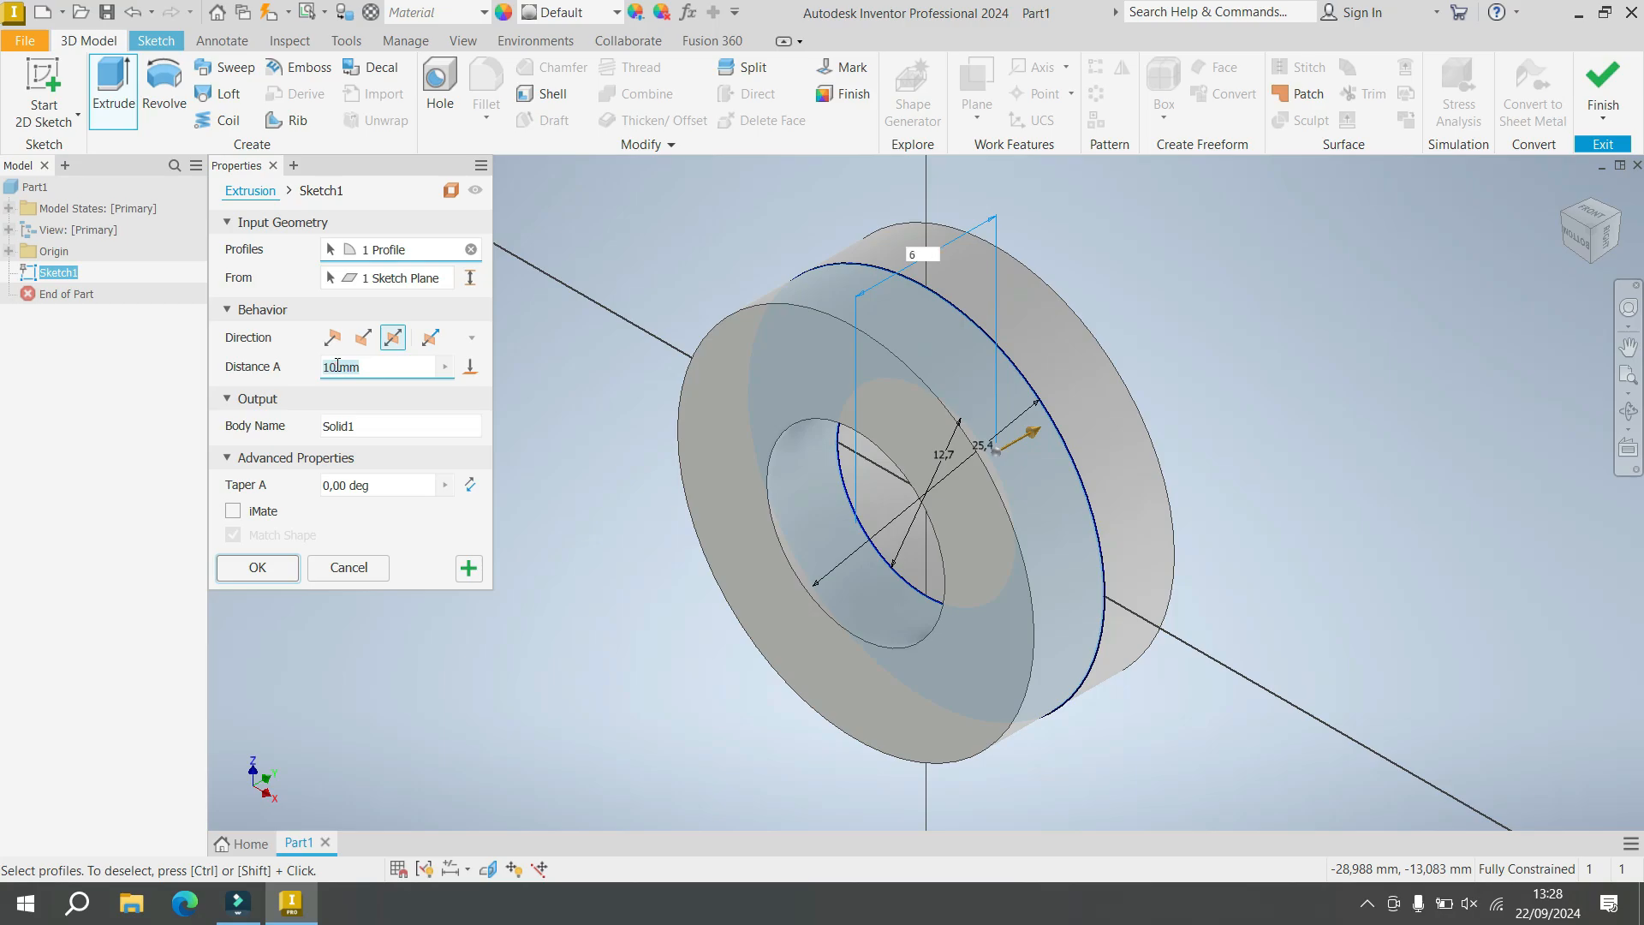
text(69.85)
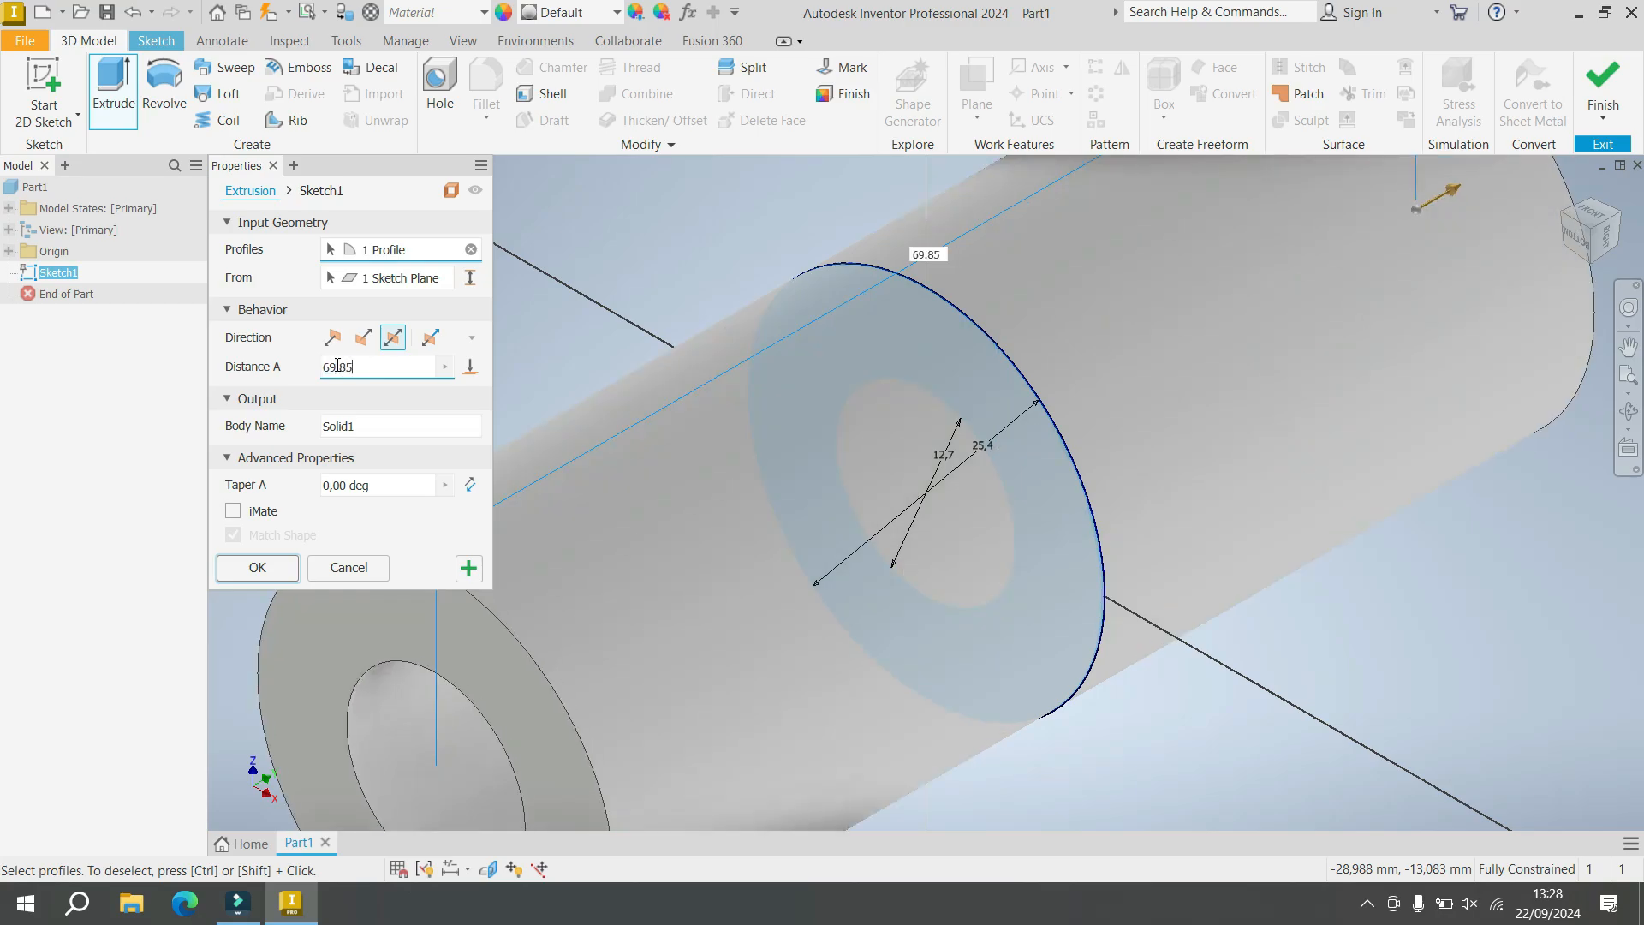
click(257, 567)
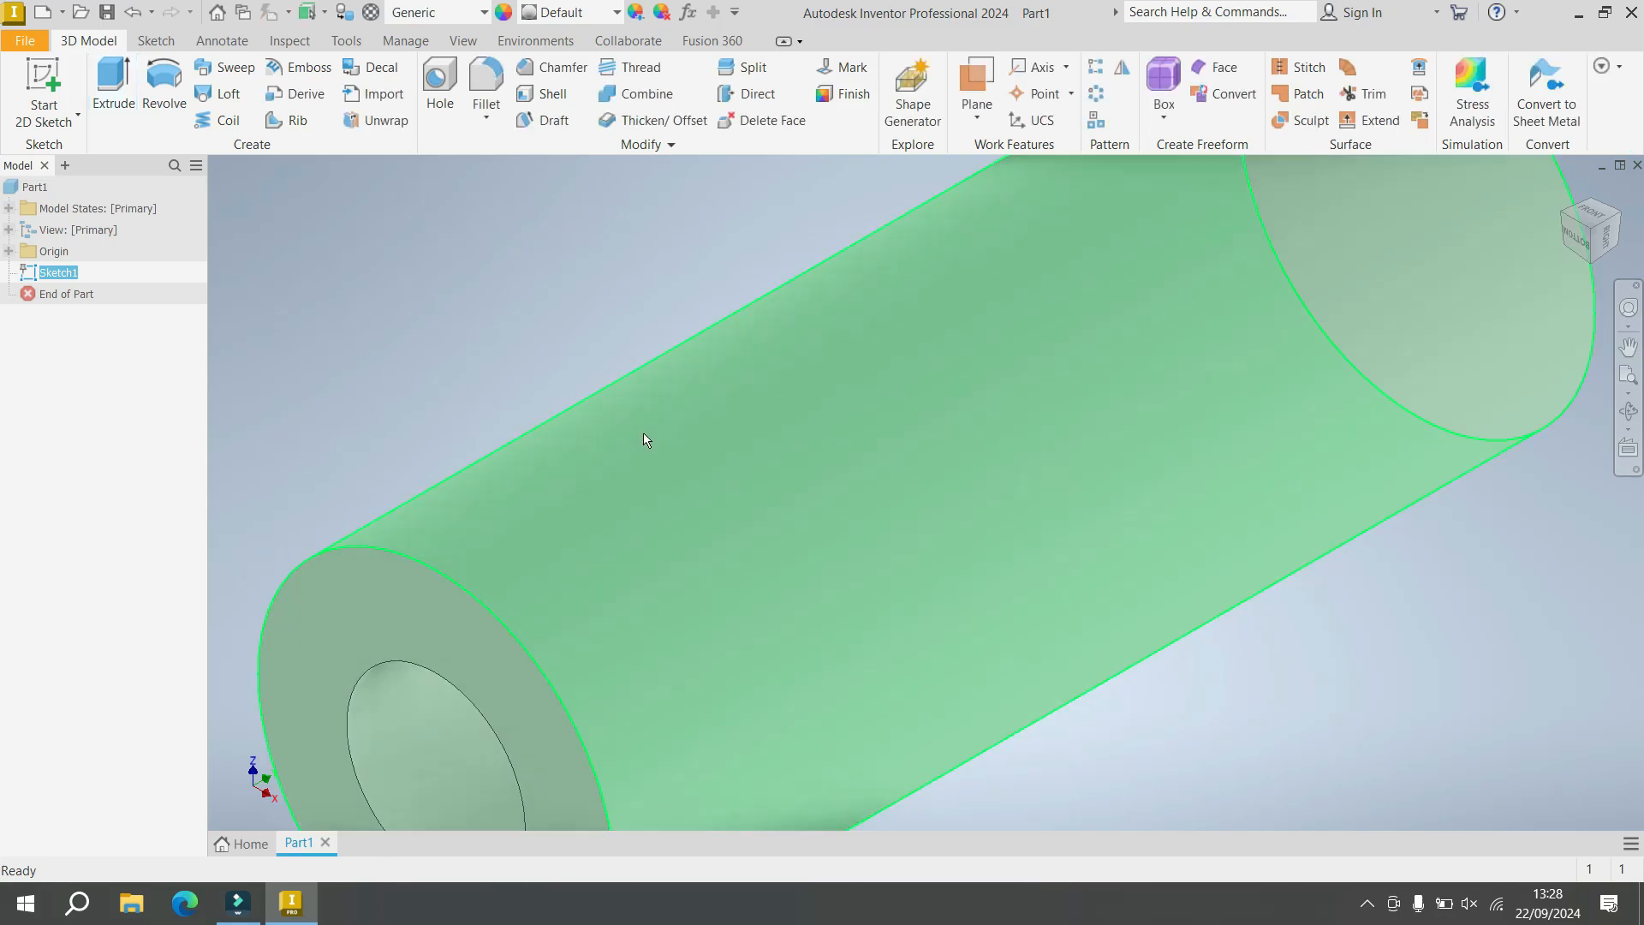
Step: Assign the Titanium appearance from the Inventor Material Library to the hollow cylinder
mouse_move(674, 466)
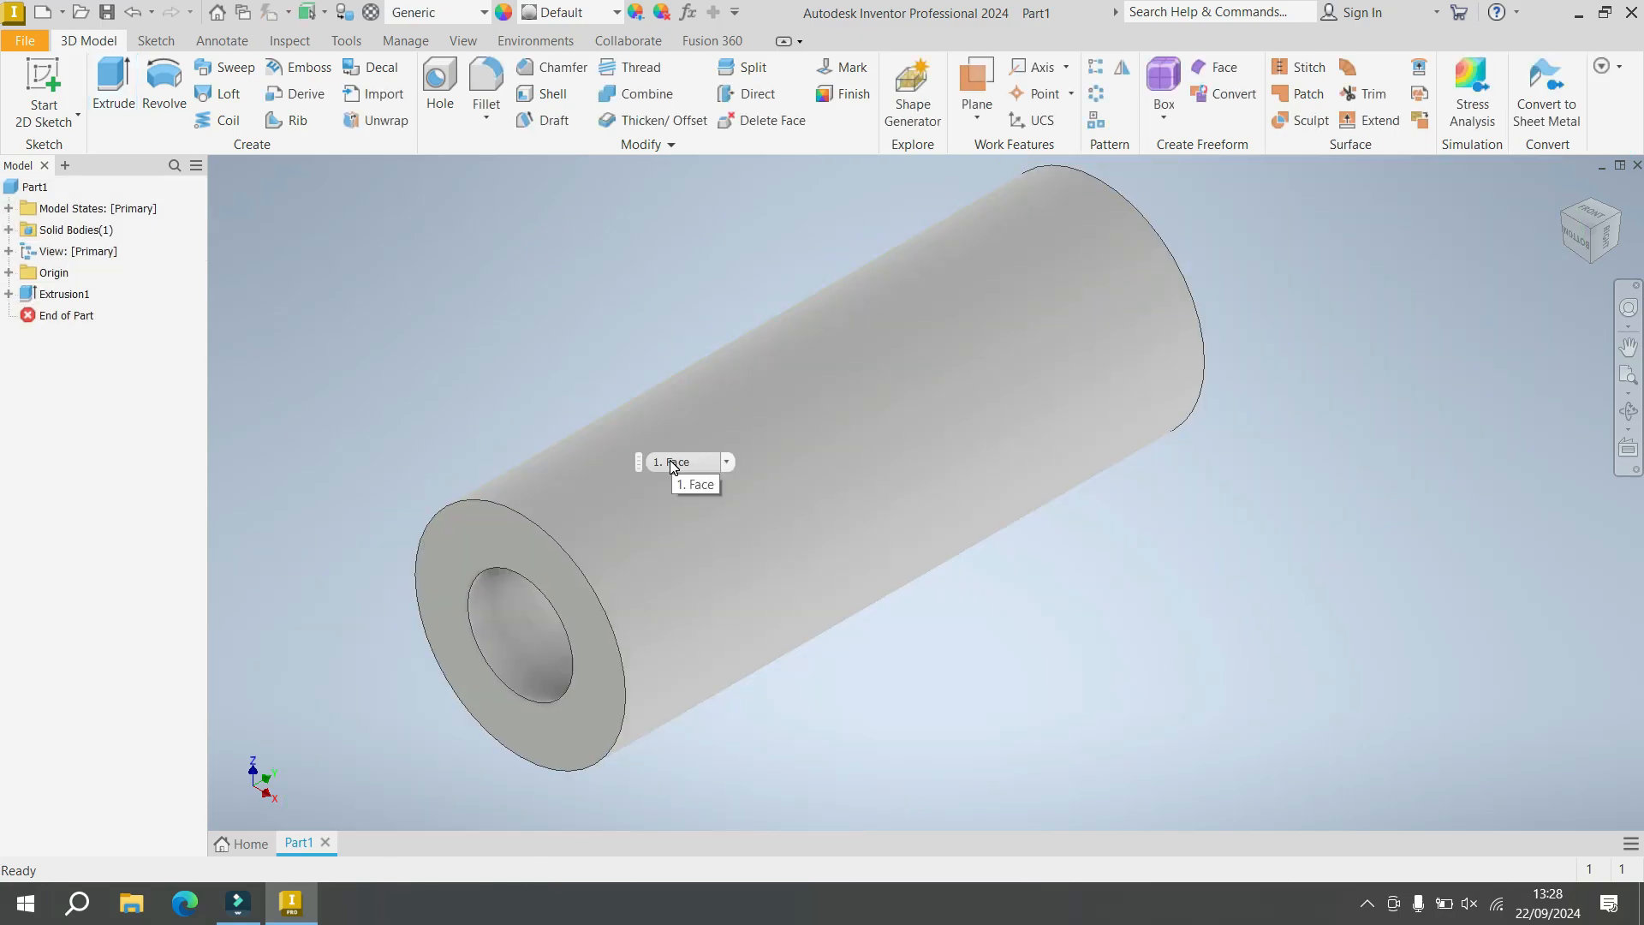
click(598, 14)
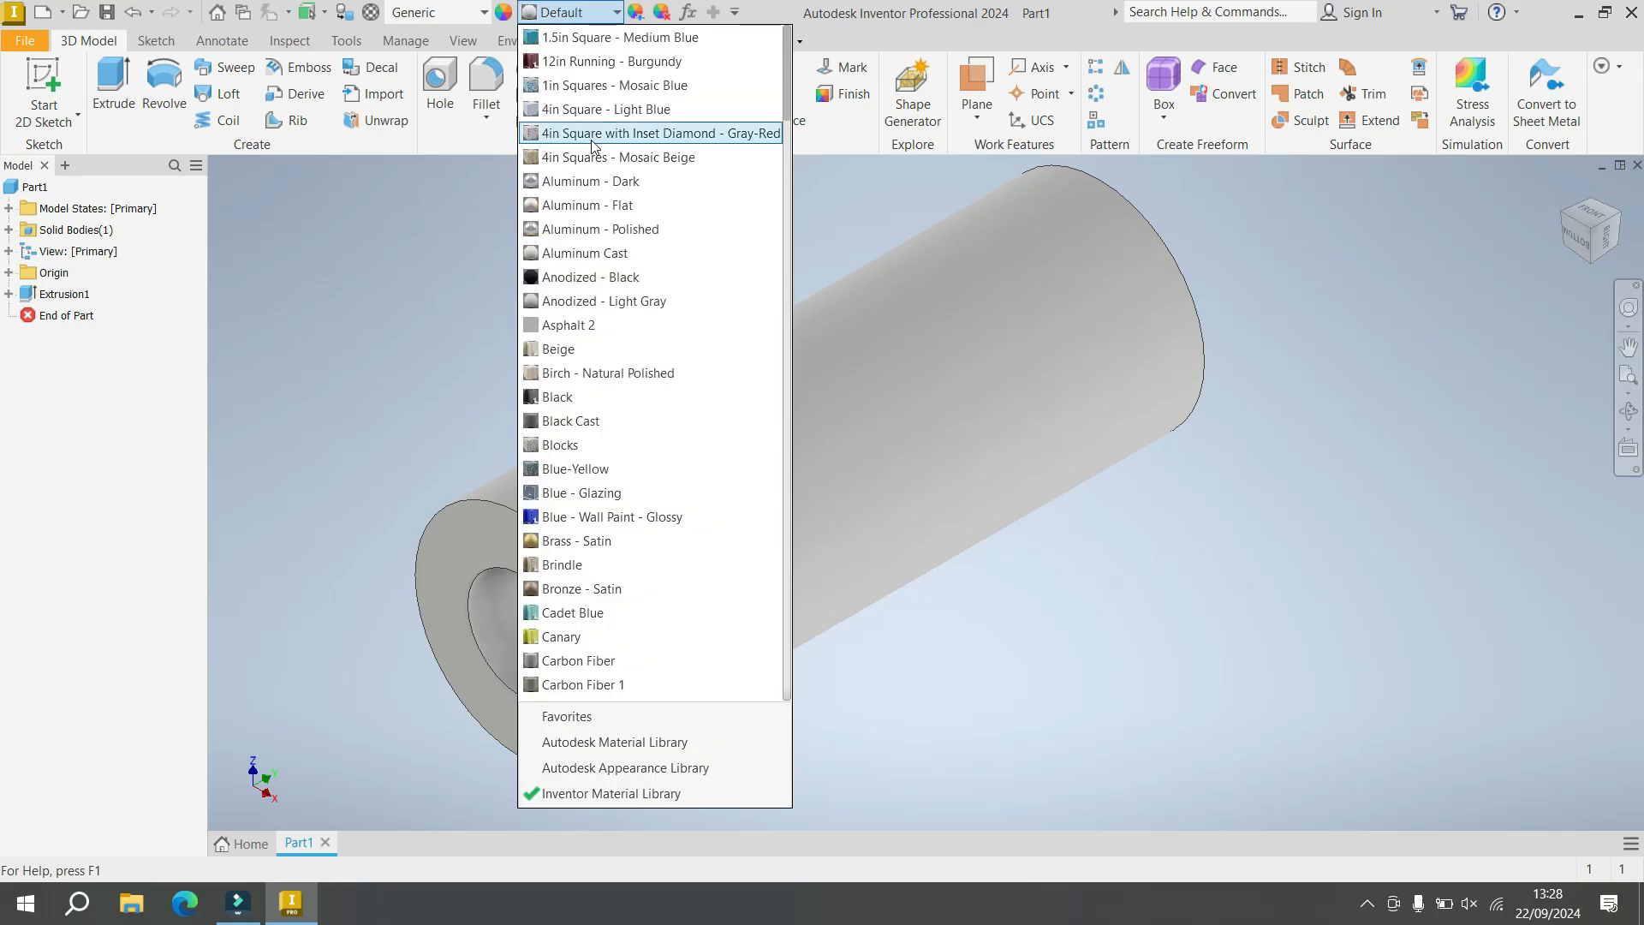
scroll(629, 329, down, 10)
scroll(656, 452, down, 2)
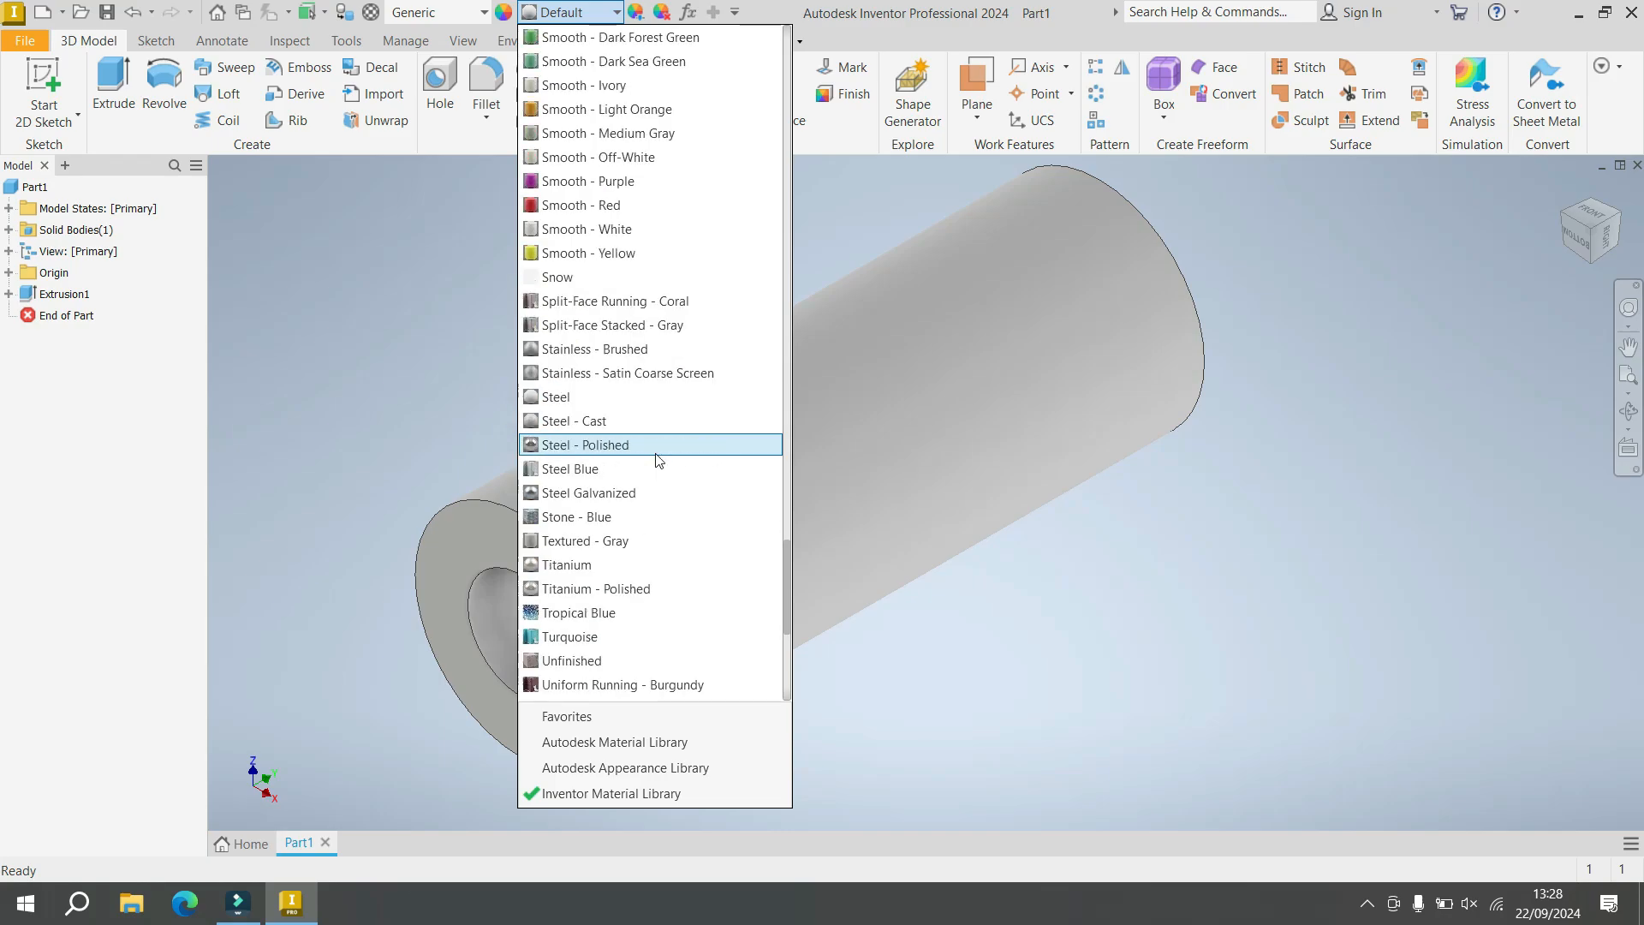
click(625, 562)
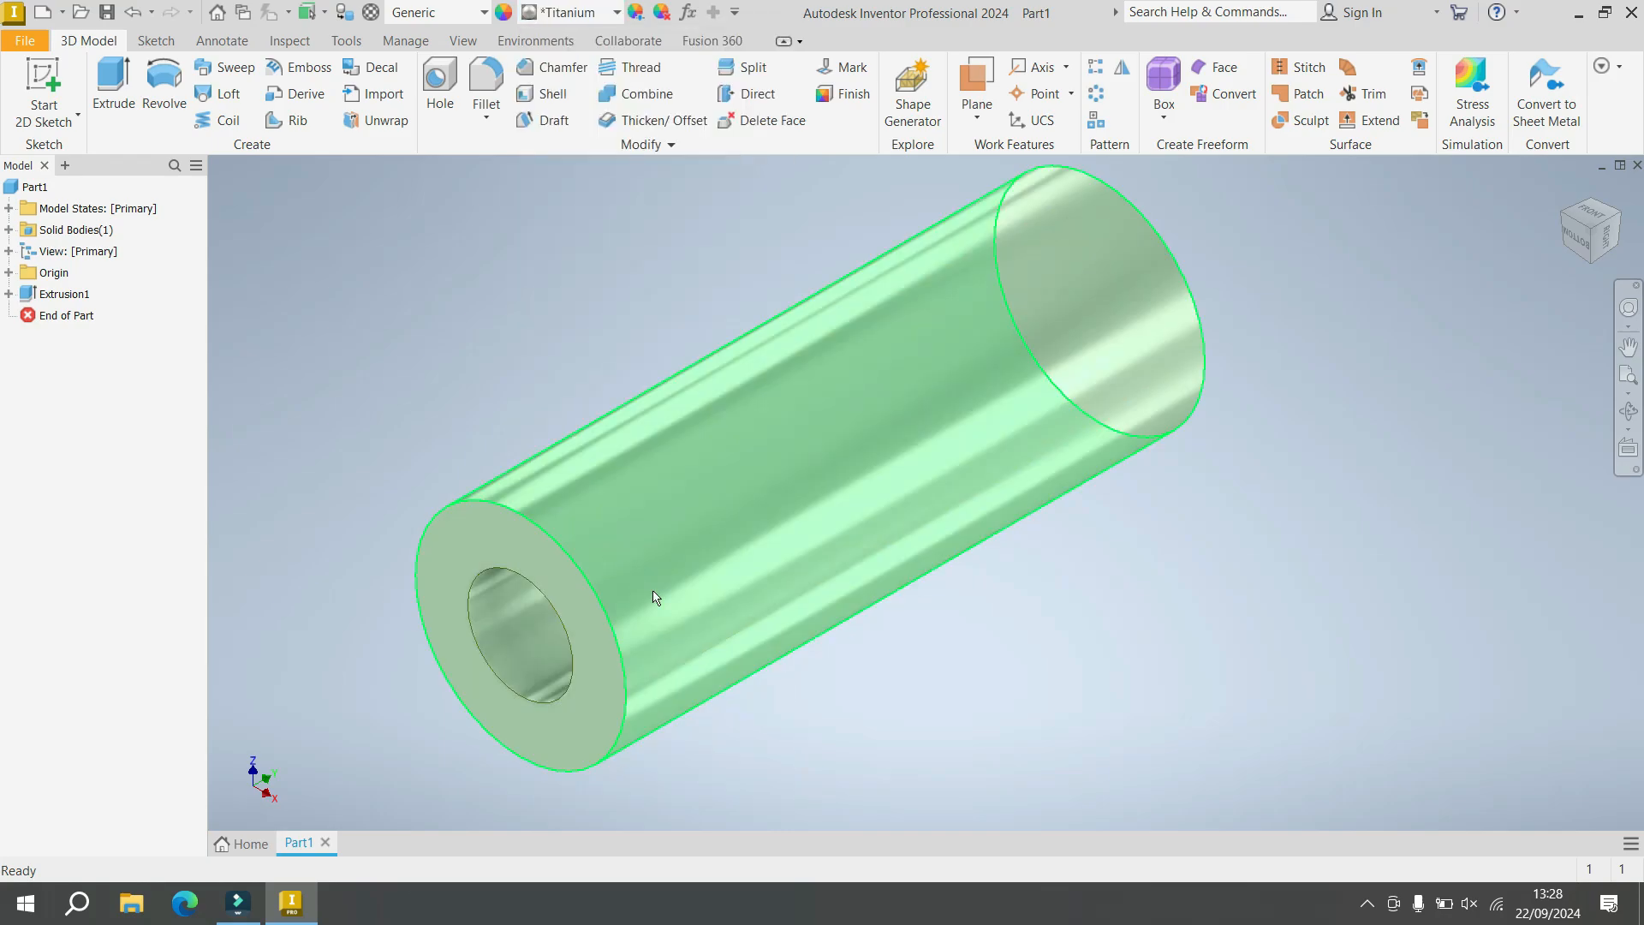
Step: Chamfer the outer edge of the cylinder's near end face using distance and angle, with 2.5 mm and 45 degrees
mouse_move(655, 597)
click(485, 110)
click(555, 66)
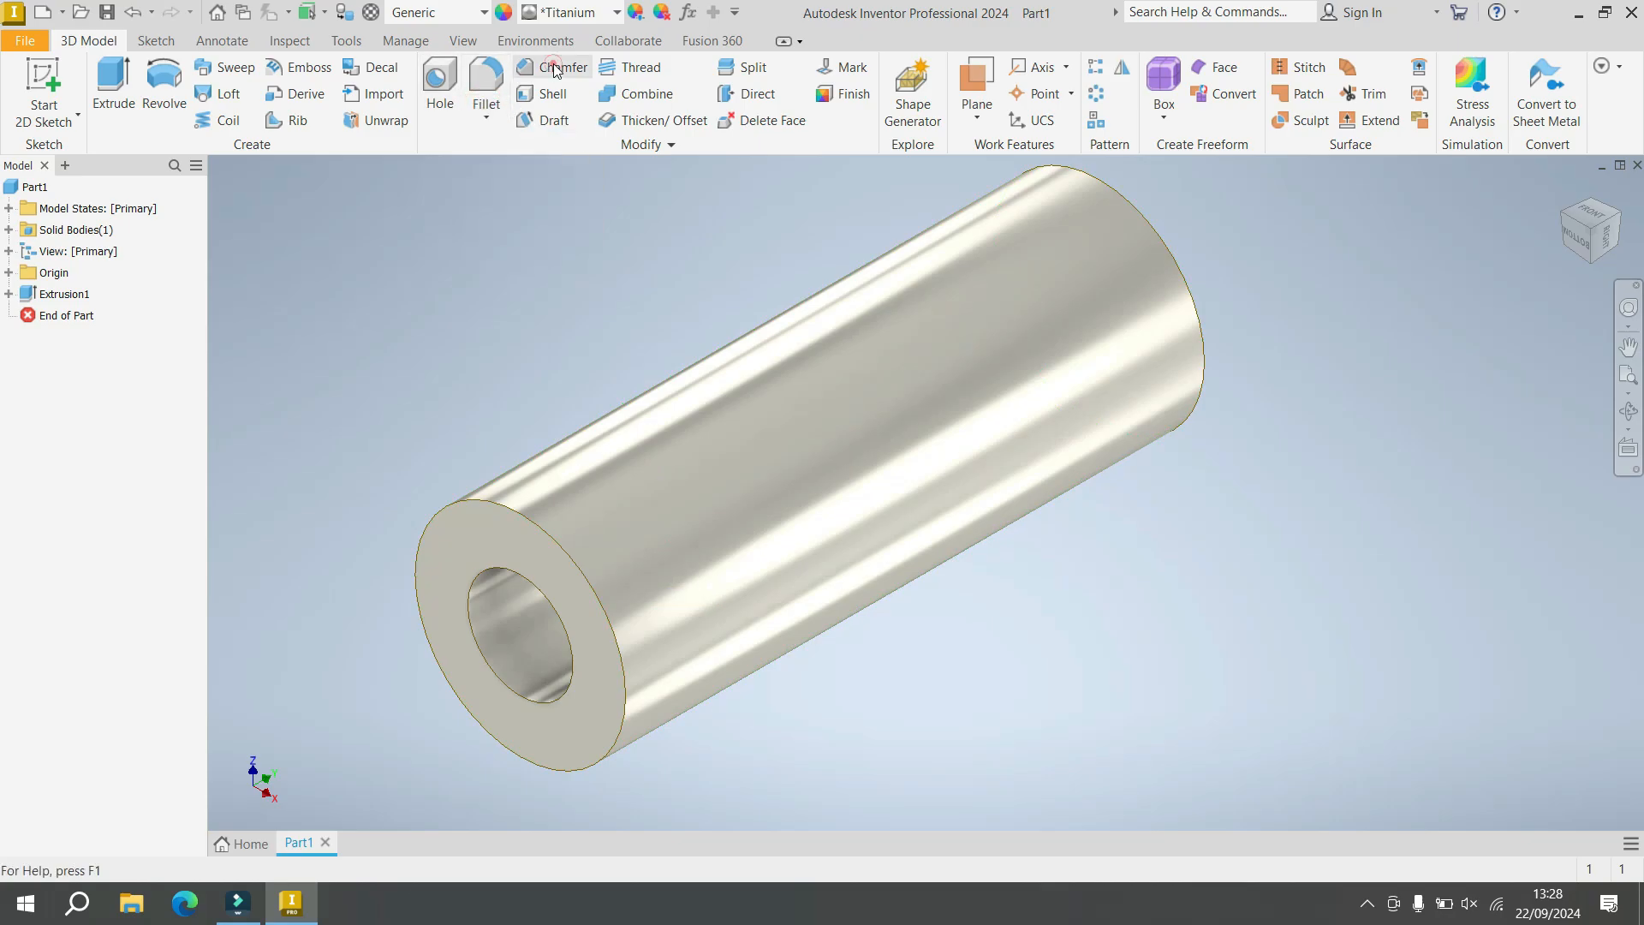
click(258, 288)
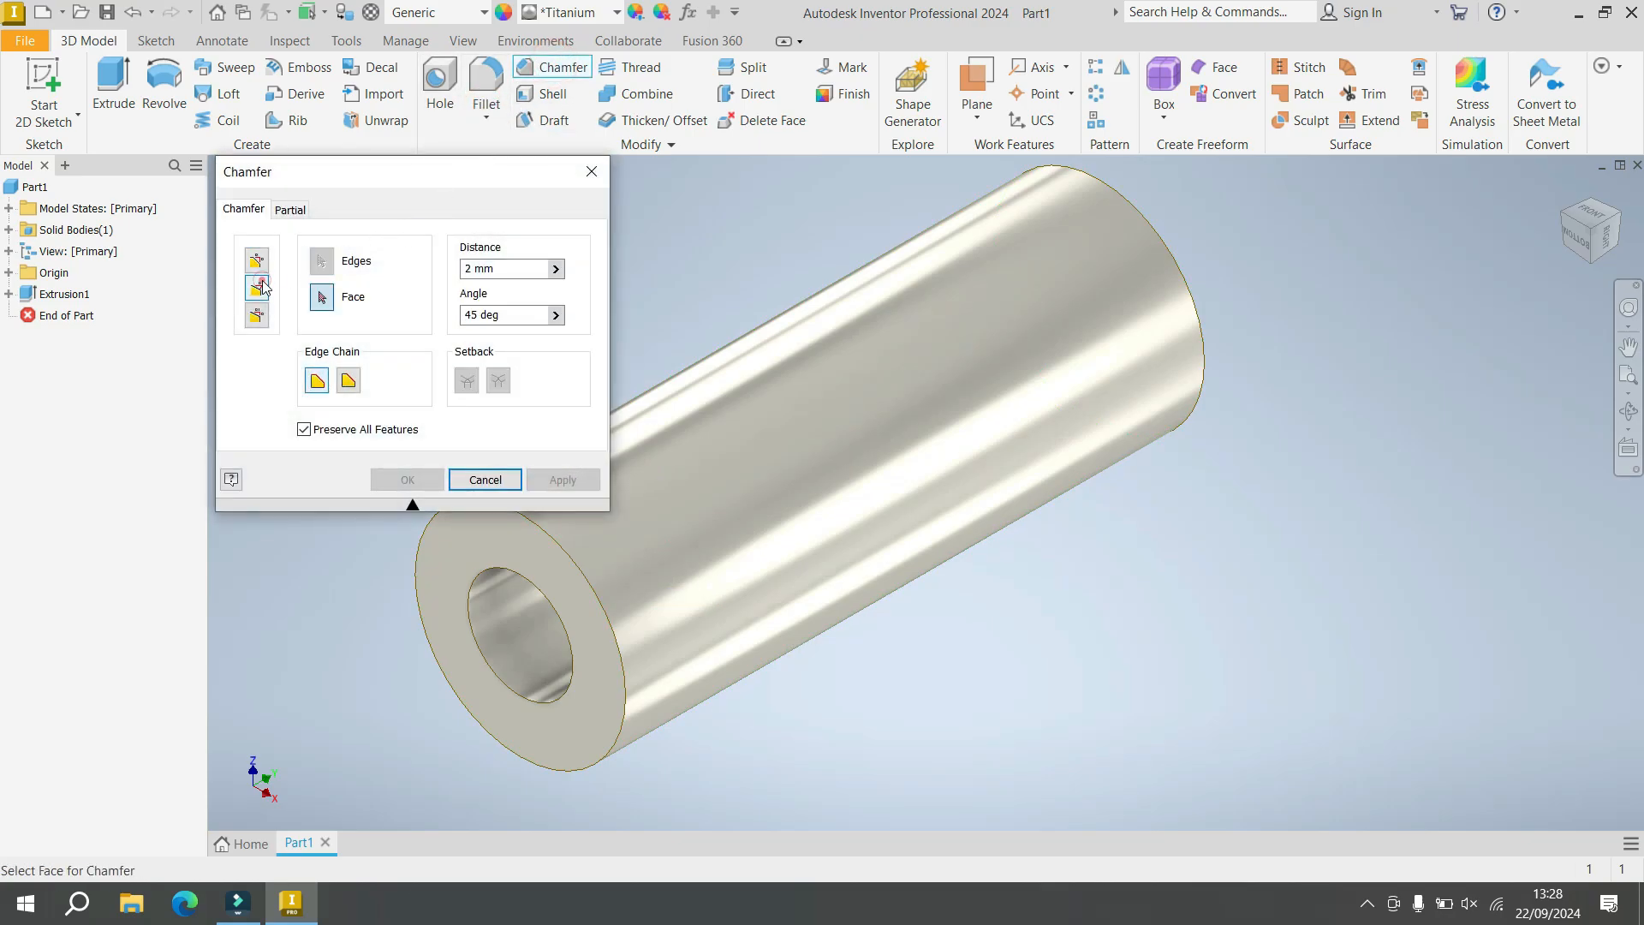
scroll(555, 580, up, 2)
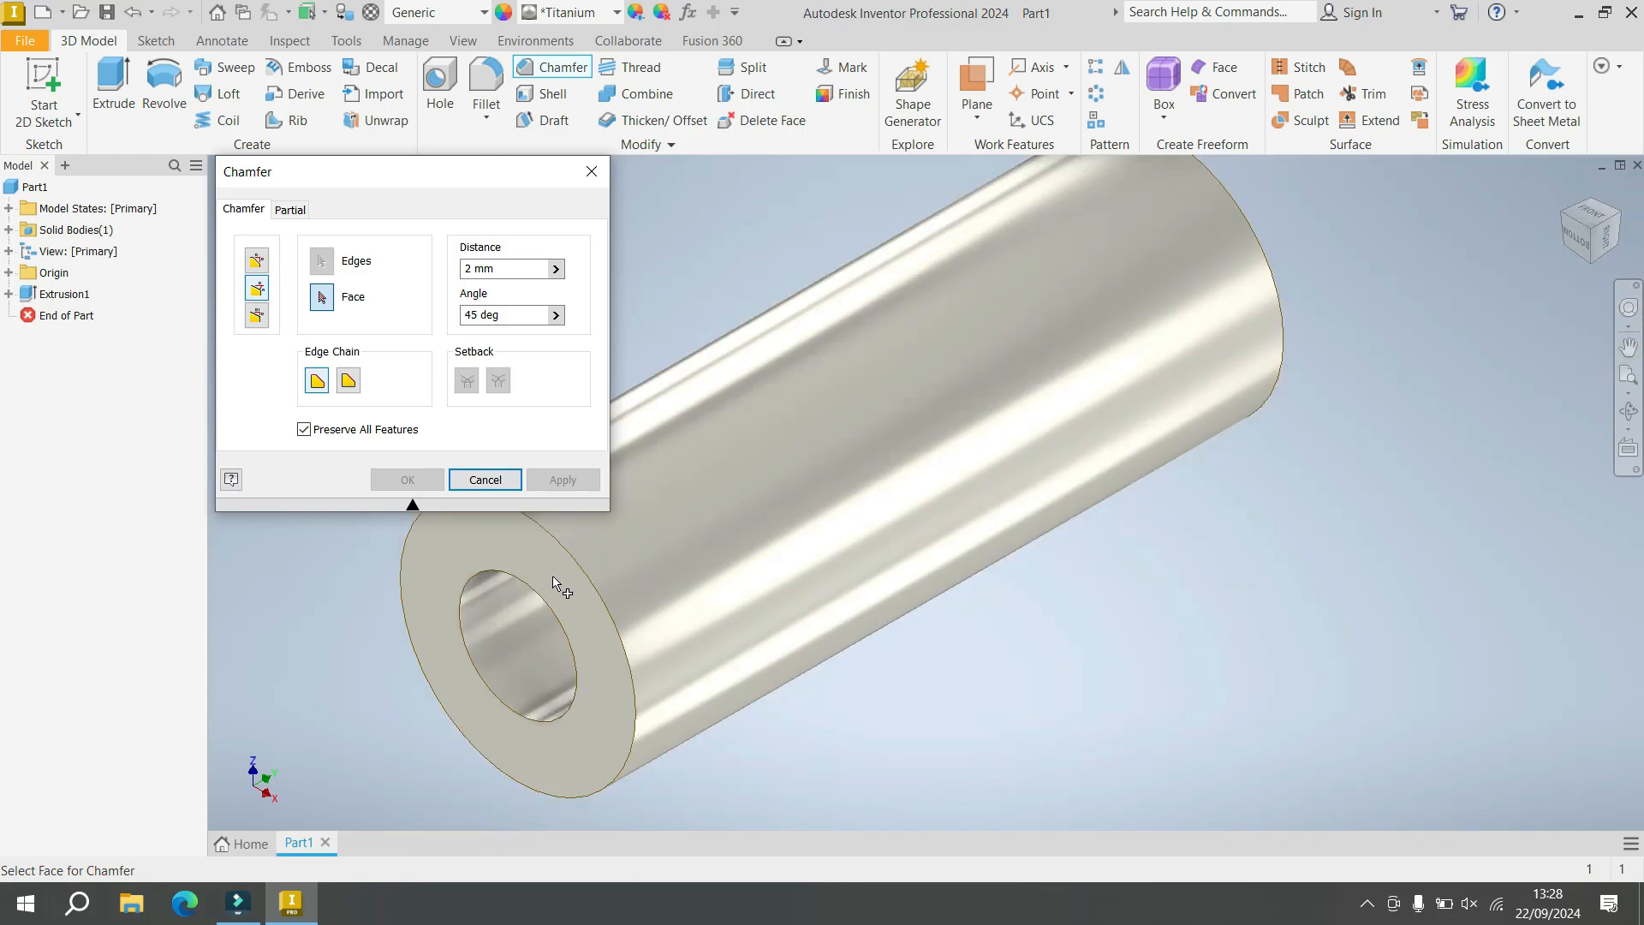
click(472, 268)
text(.5)
click(556, 569)
click(573, 561)
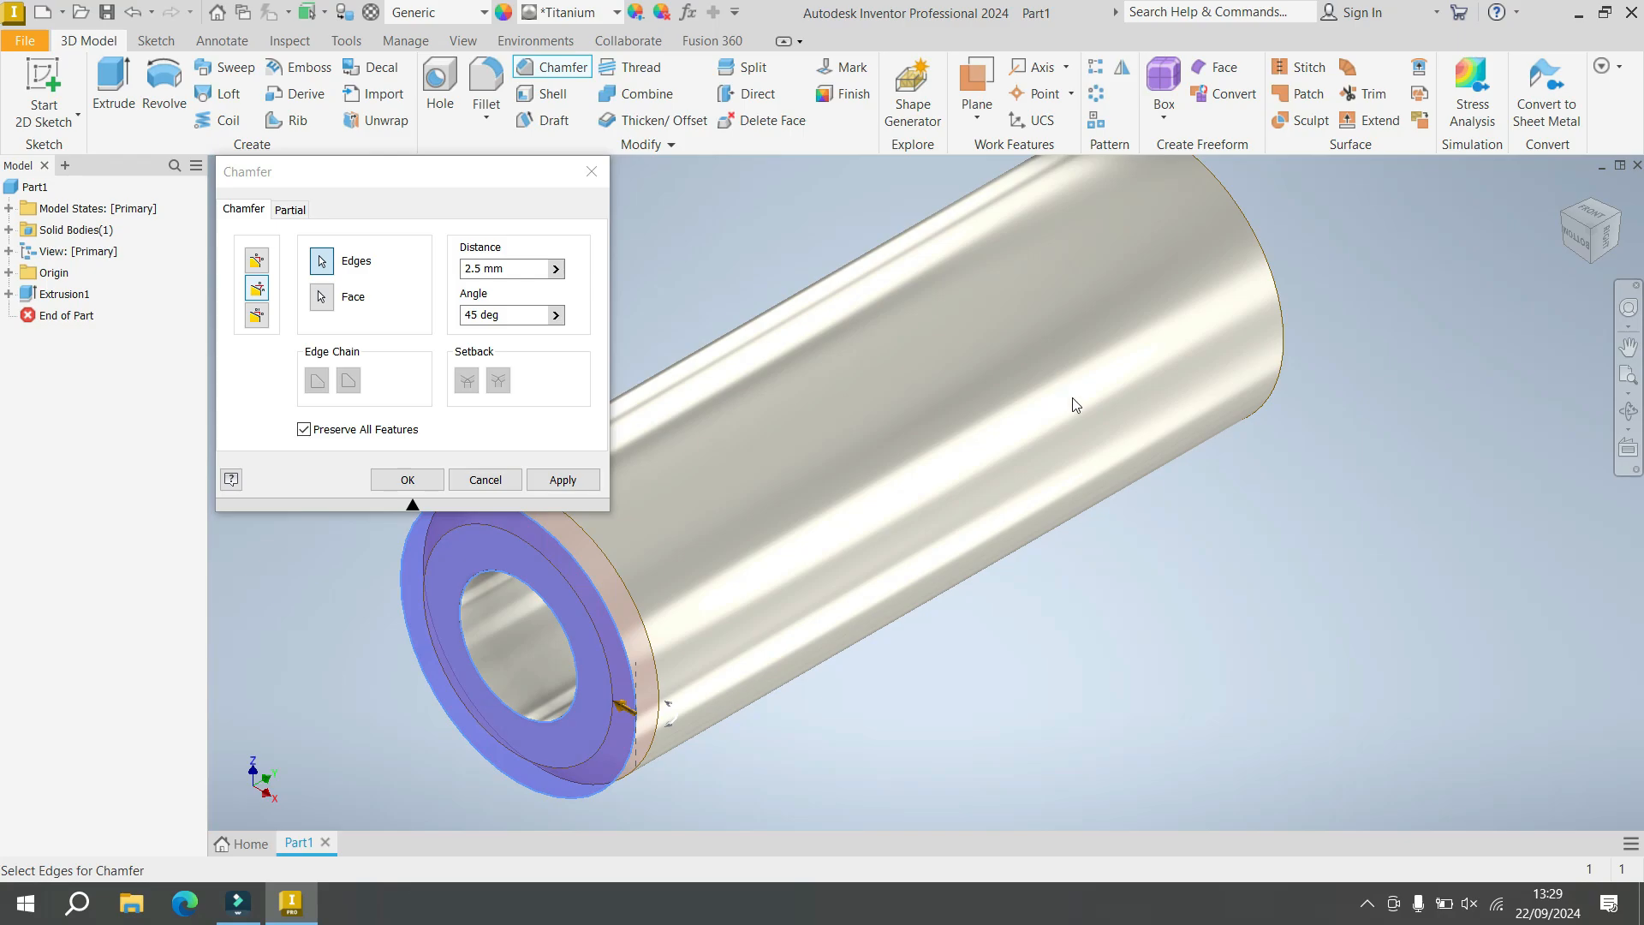
click(562, 479)
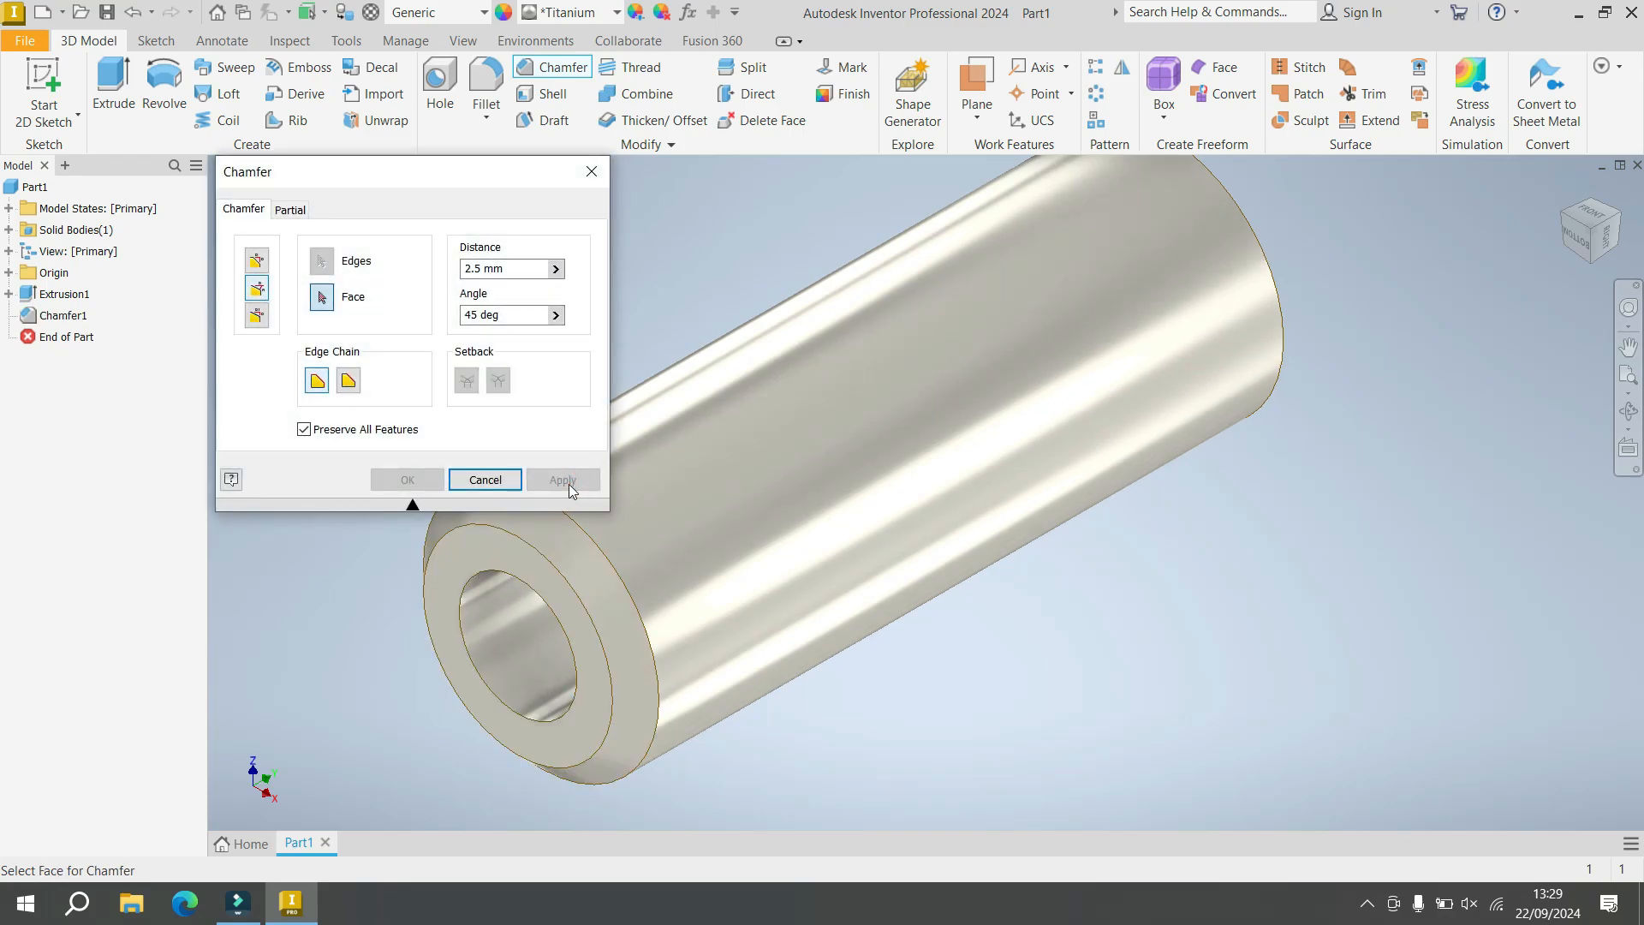
Step: Chamfer the outer edge of the cylinder's opposite end face using distance and angle, with 2.5 mm and 45 degrees
click(1616, 227)
click(1616, 227)
scroll(1154, 525, up, 2)
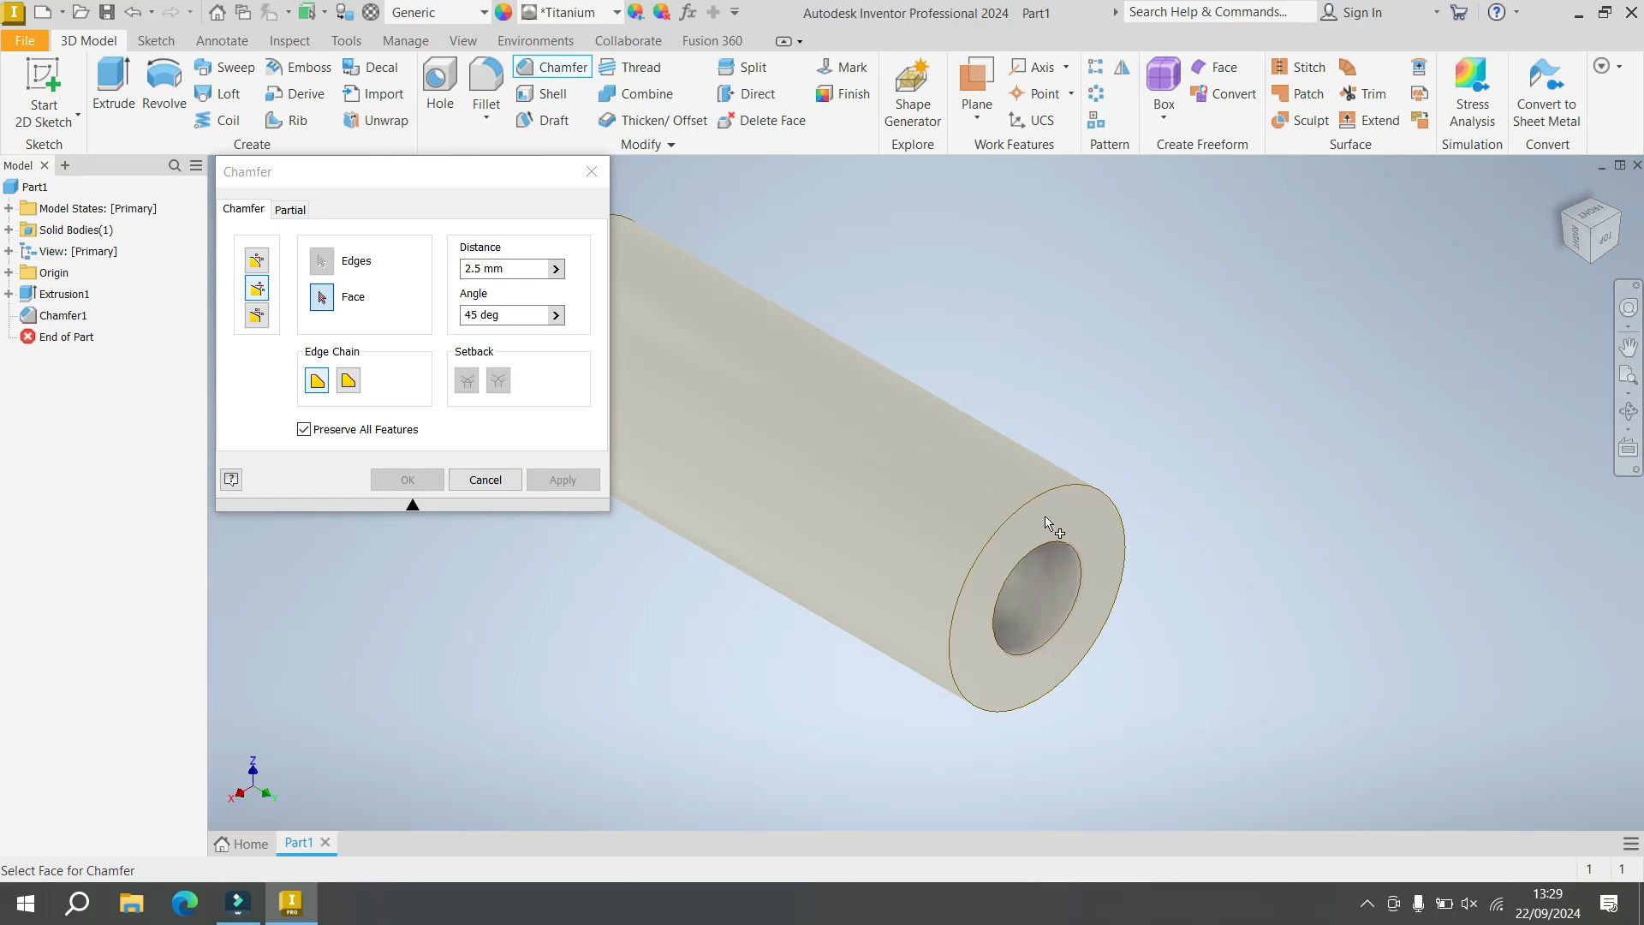
click(1053, 514)
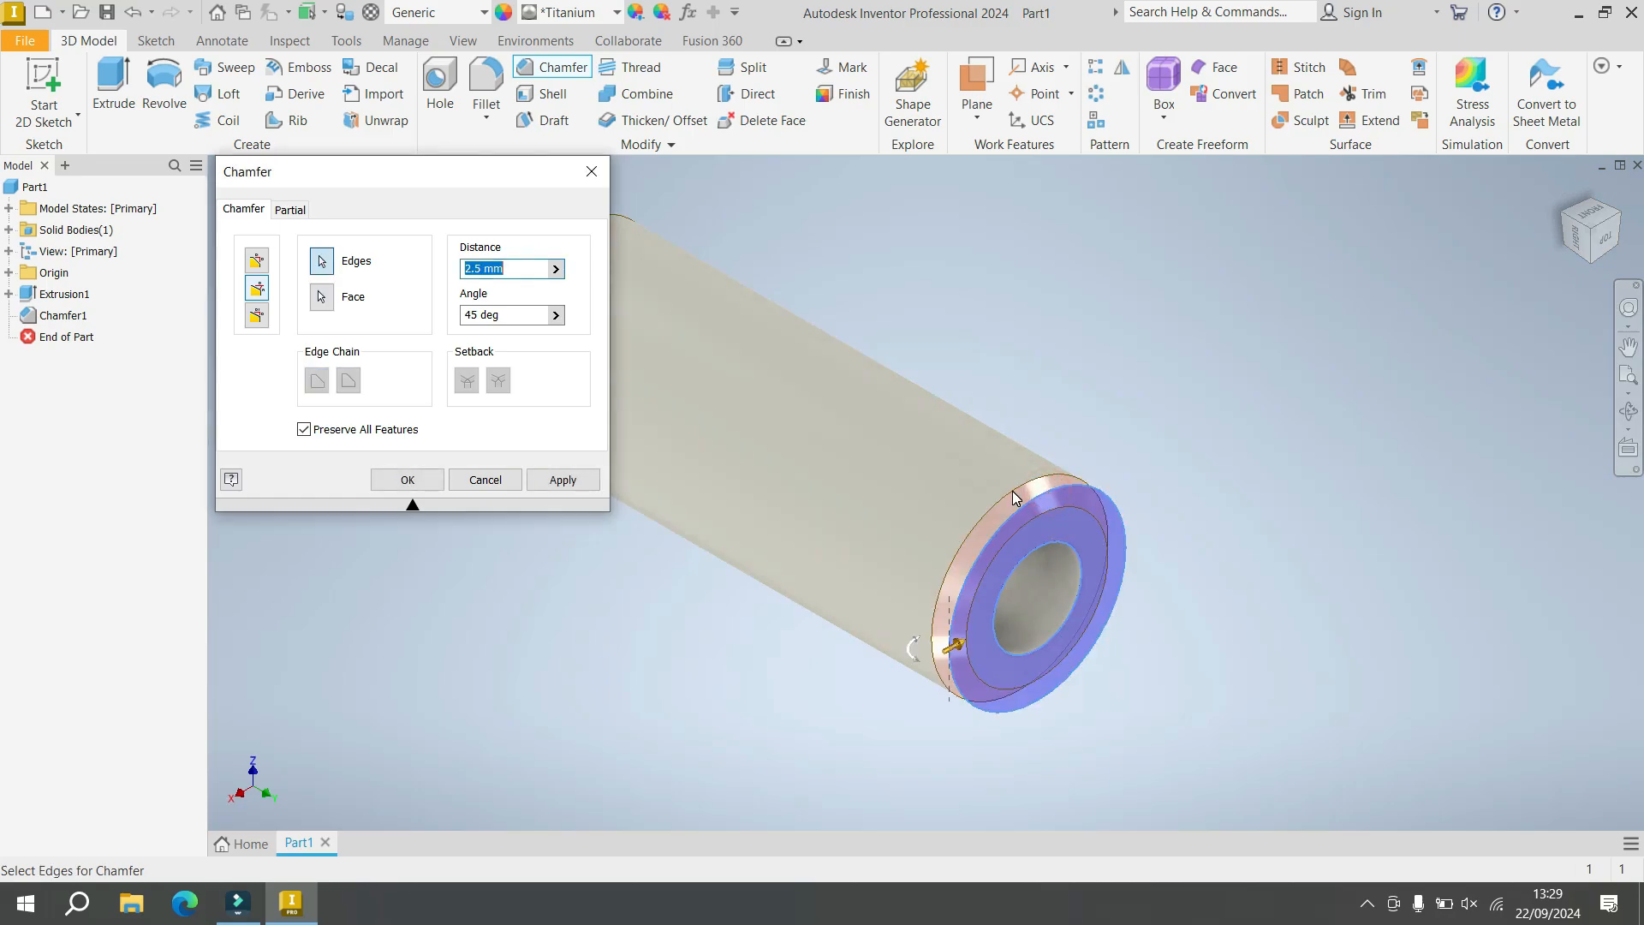
click(407, 479)
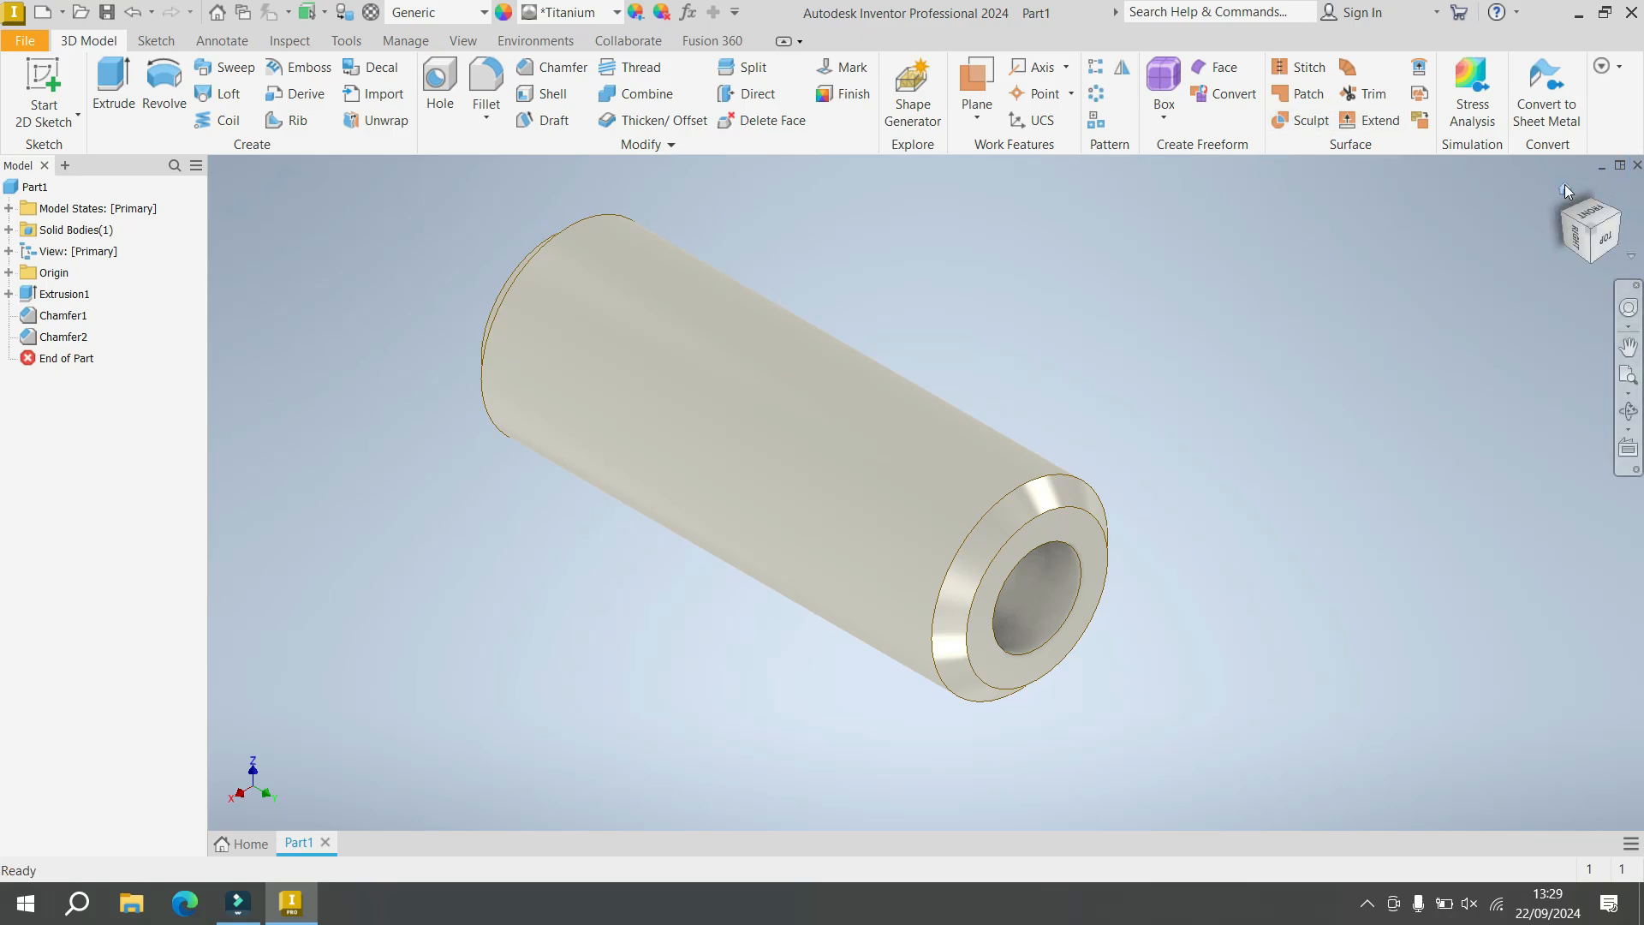
click(1564, 185)
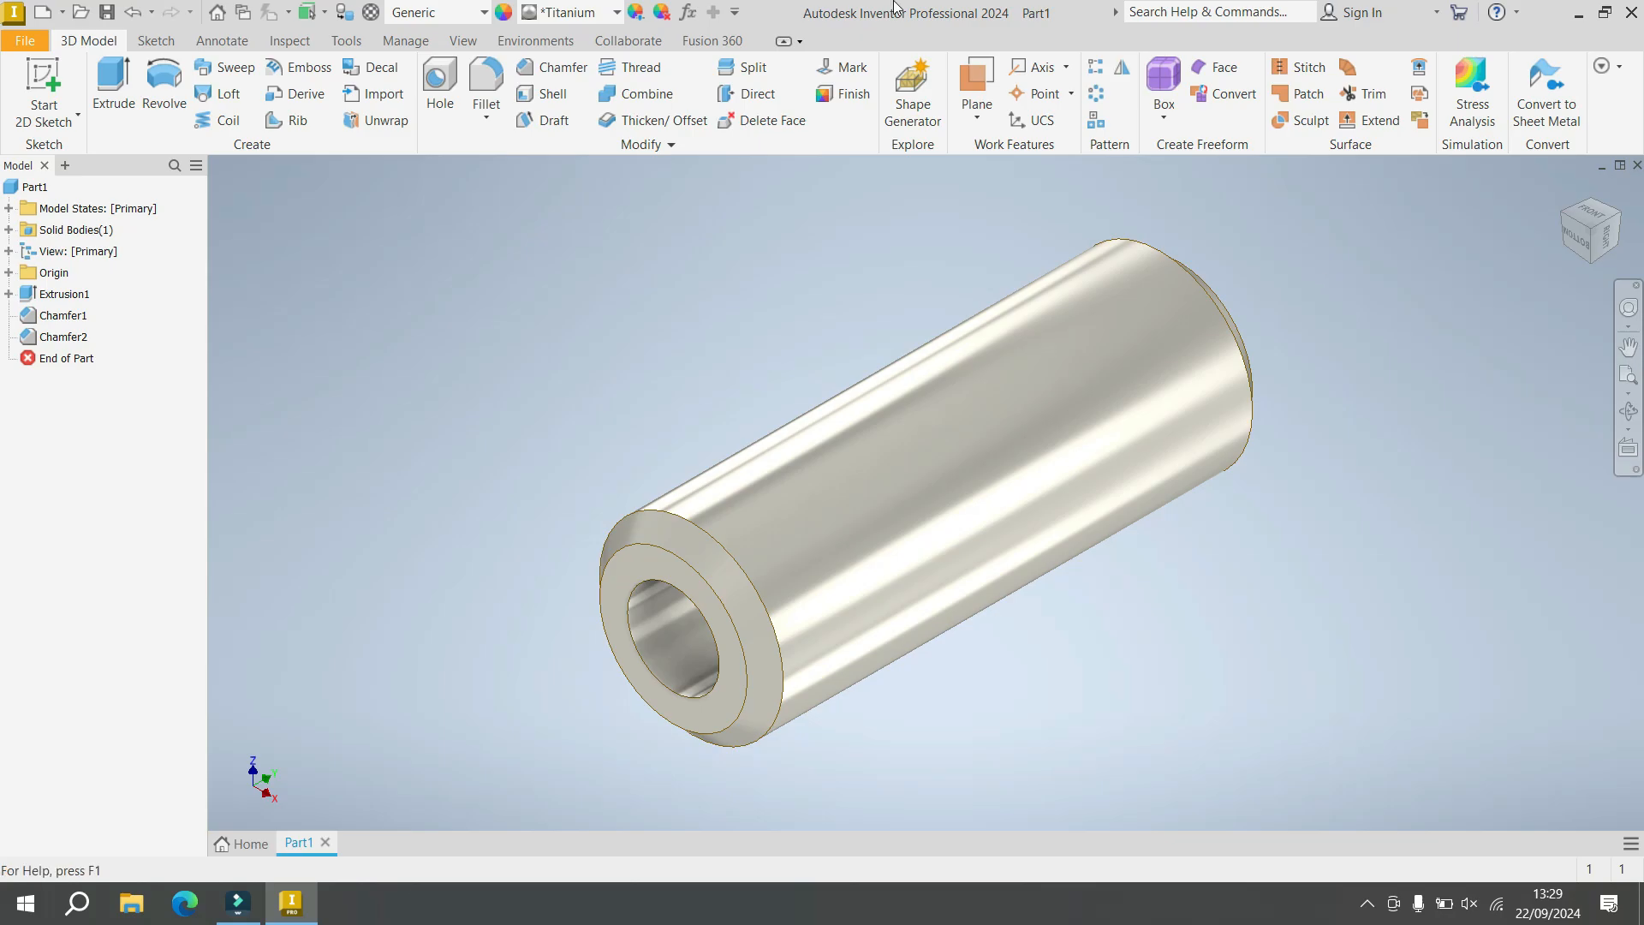
Step: Start saving the part, create a folder named PART 3 inside the V6 ENGINE folder, and open it as the save location
click(104, 13)
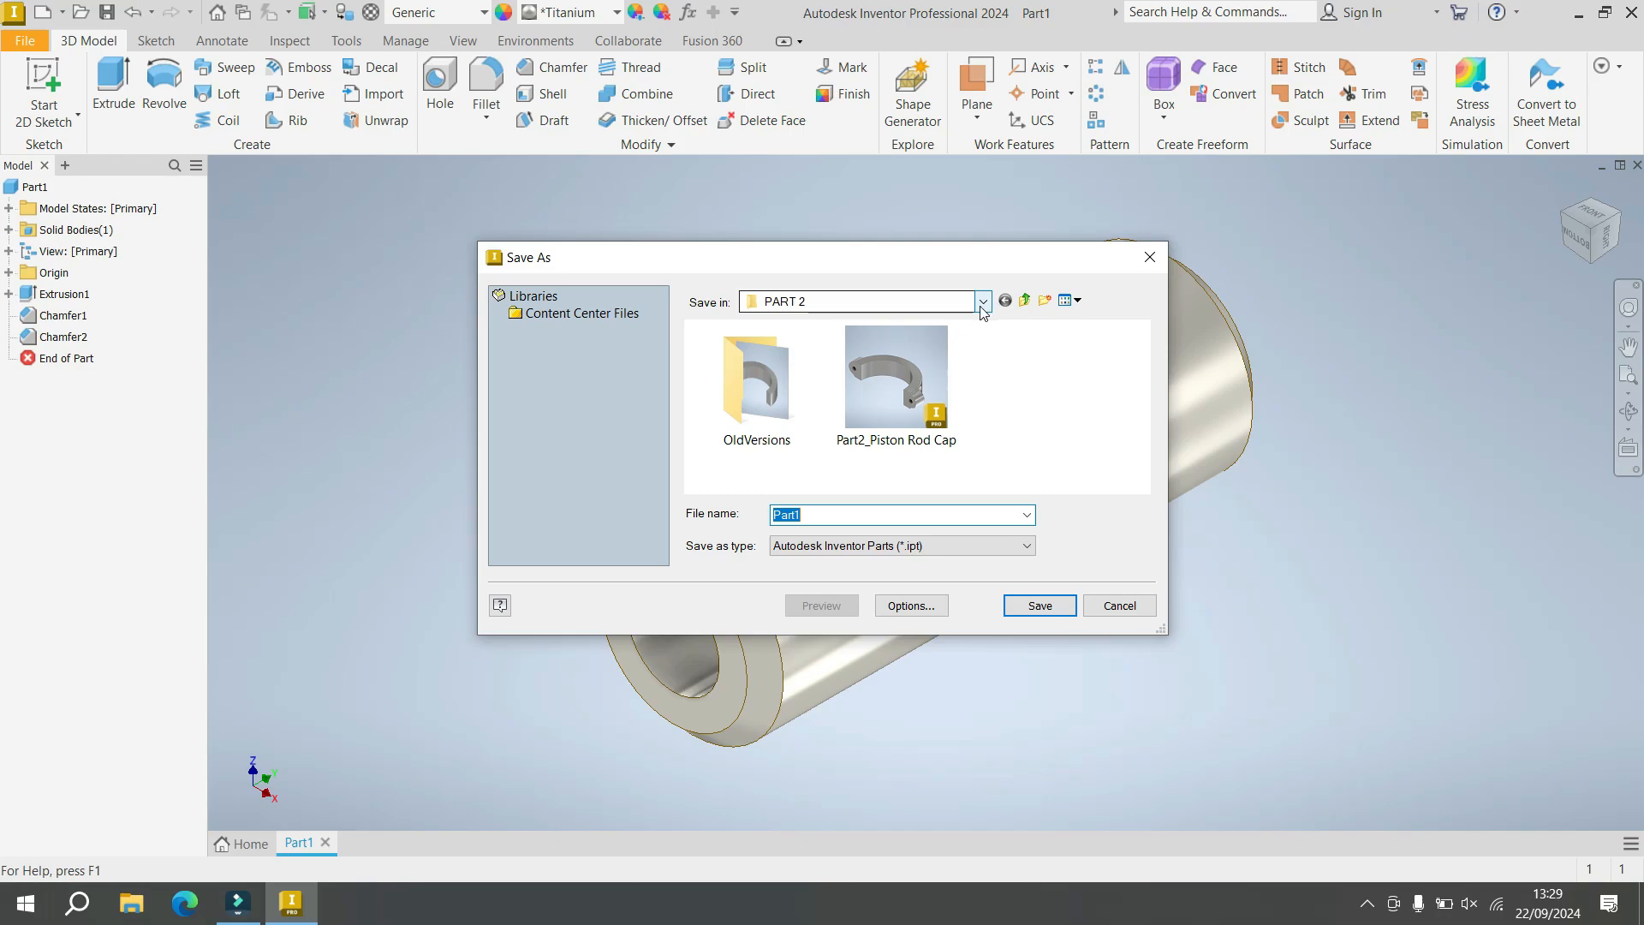
click(1024, 300)
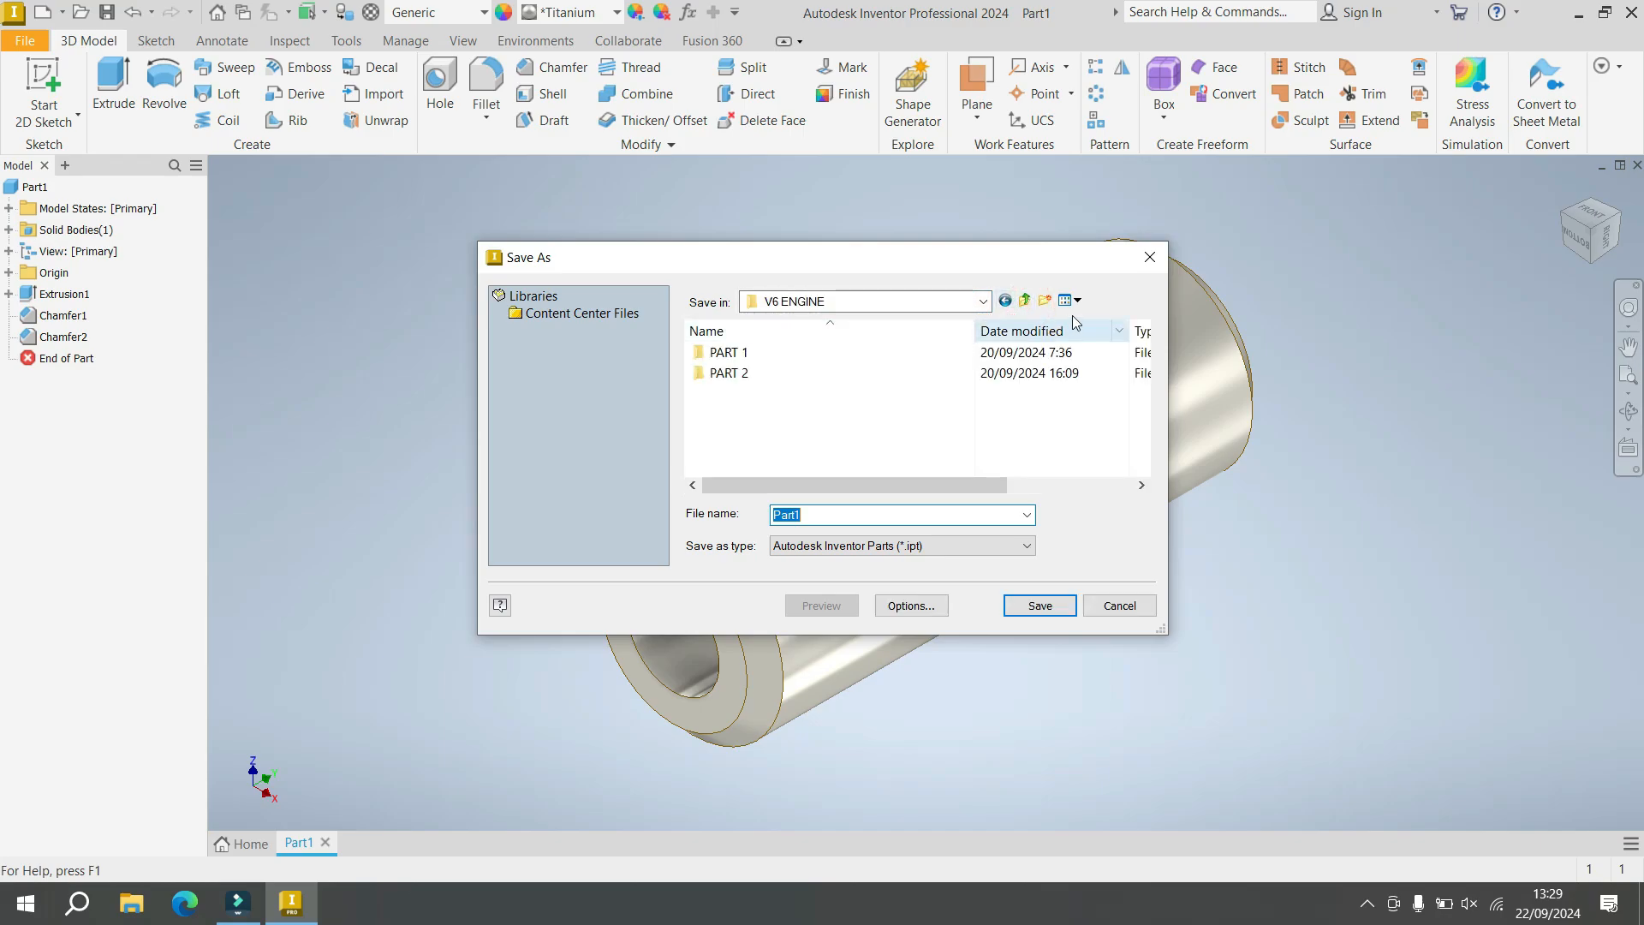
click(1044, 300)
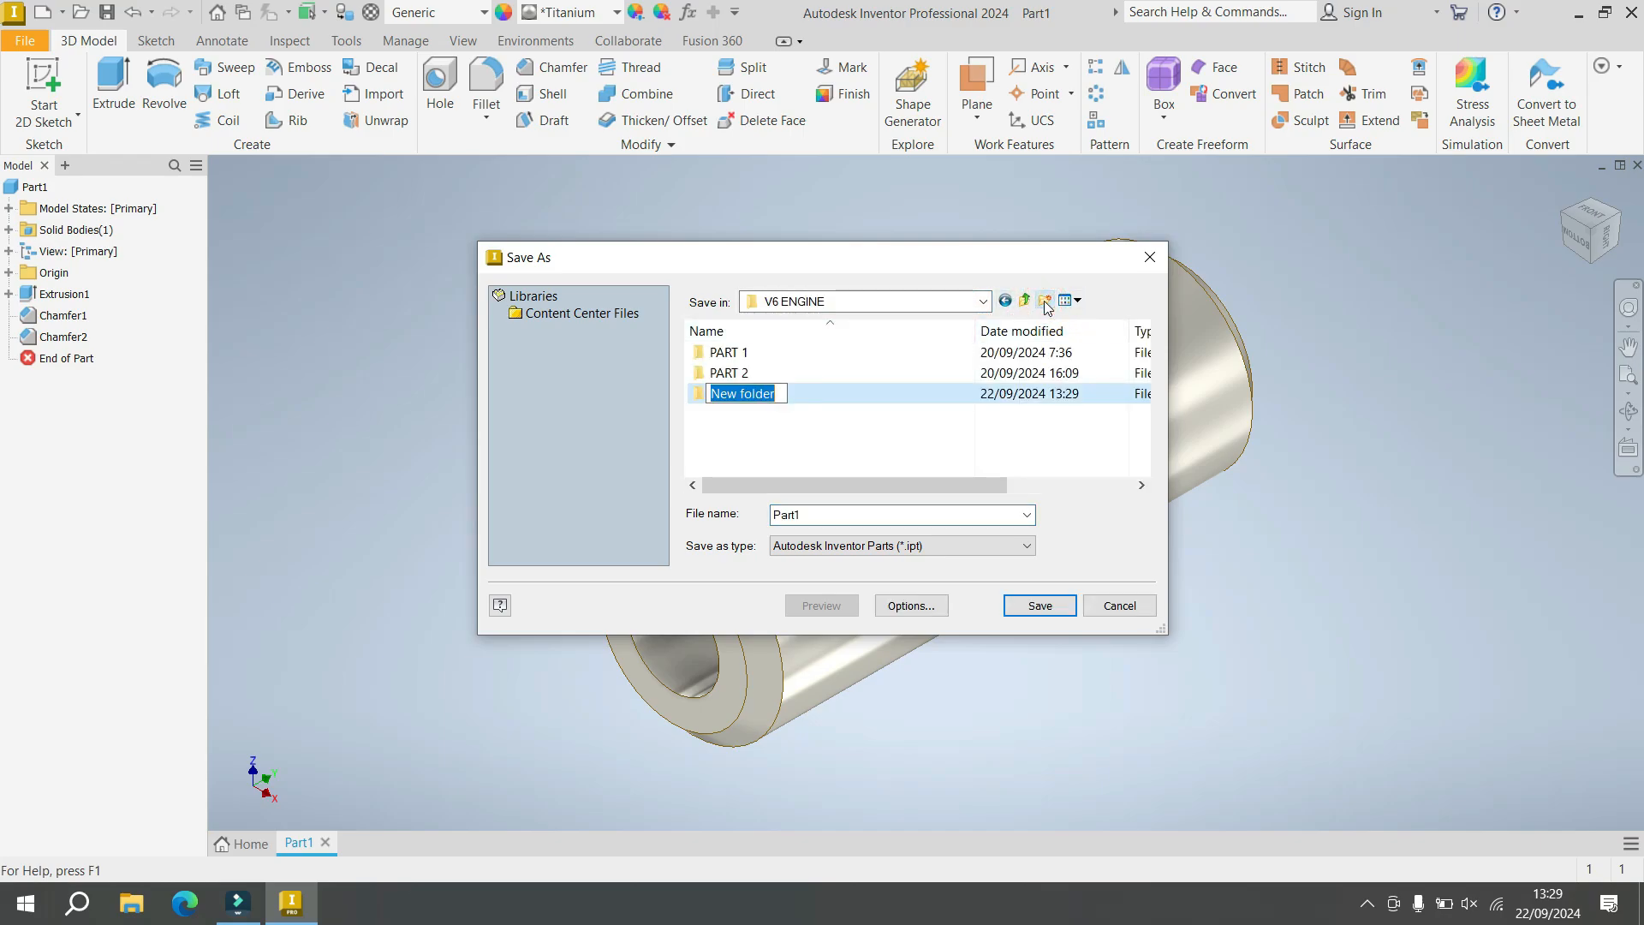
text(PART 3)
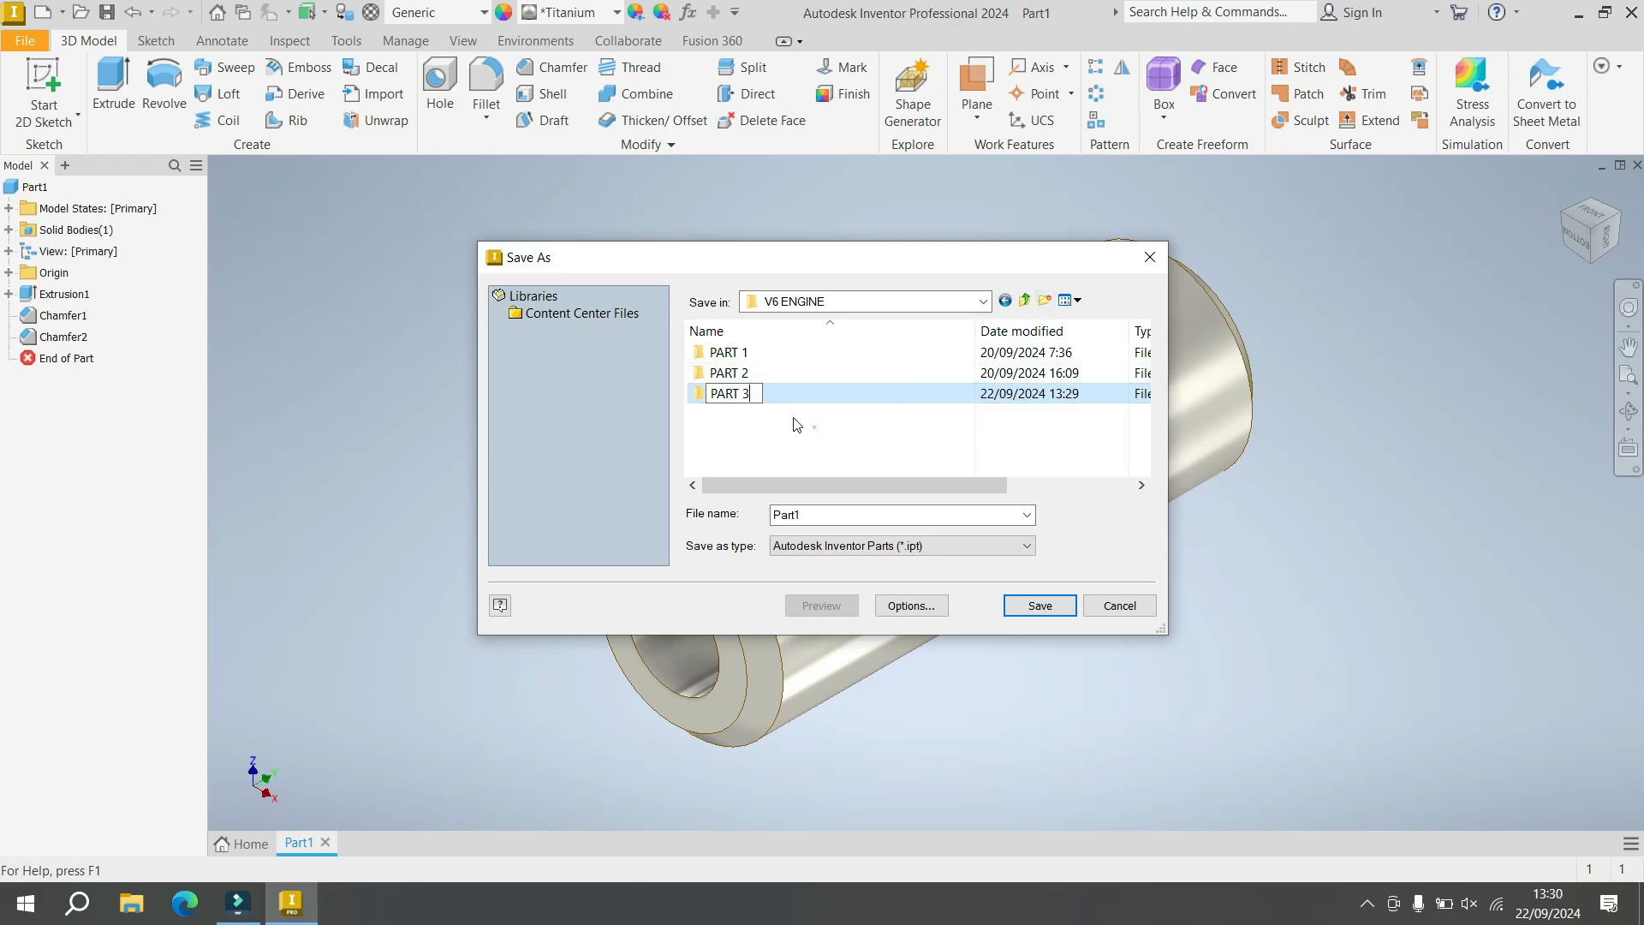
click(815, 426)
double_click(741, 397)
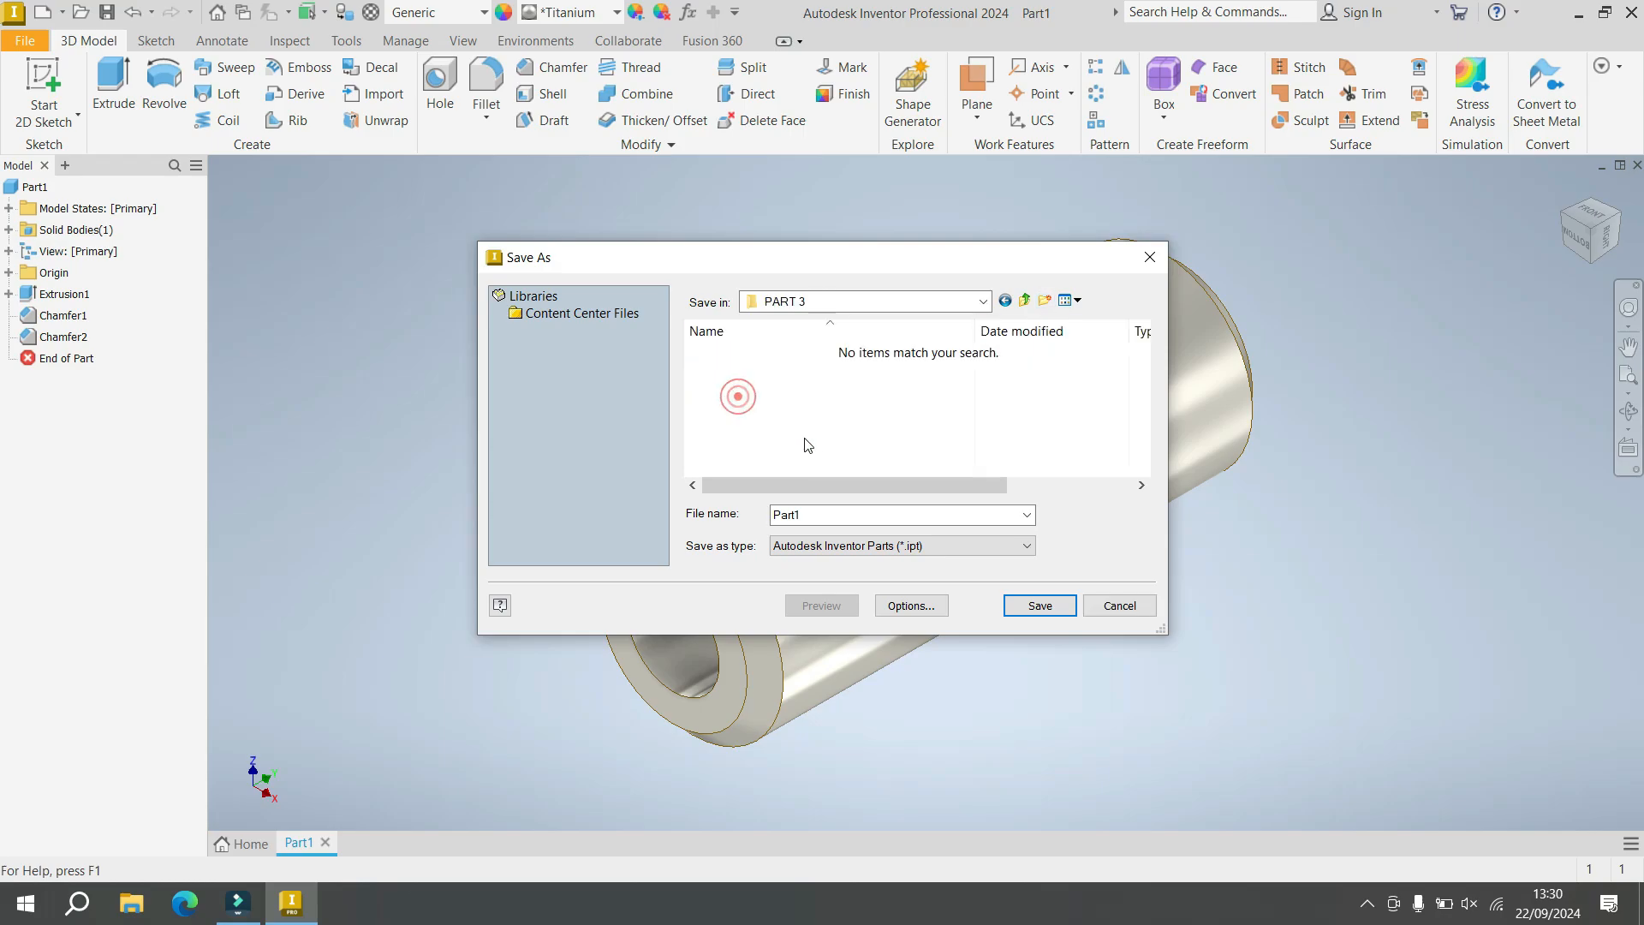
Step: Replace the number in the part's file name so that the name begins with Part3_Pl
click(815, 512)
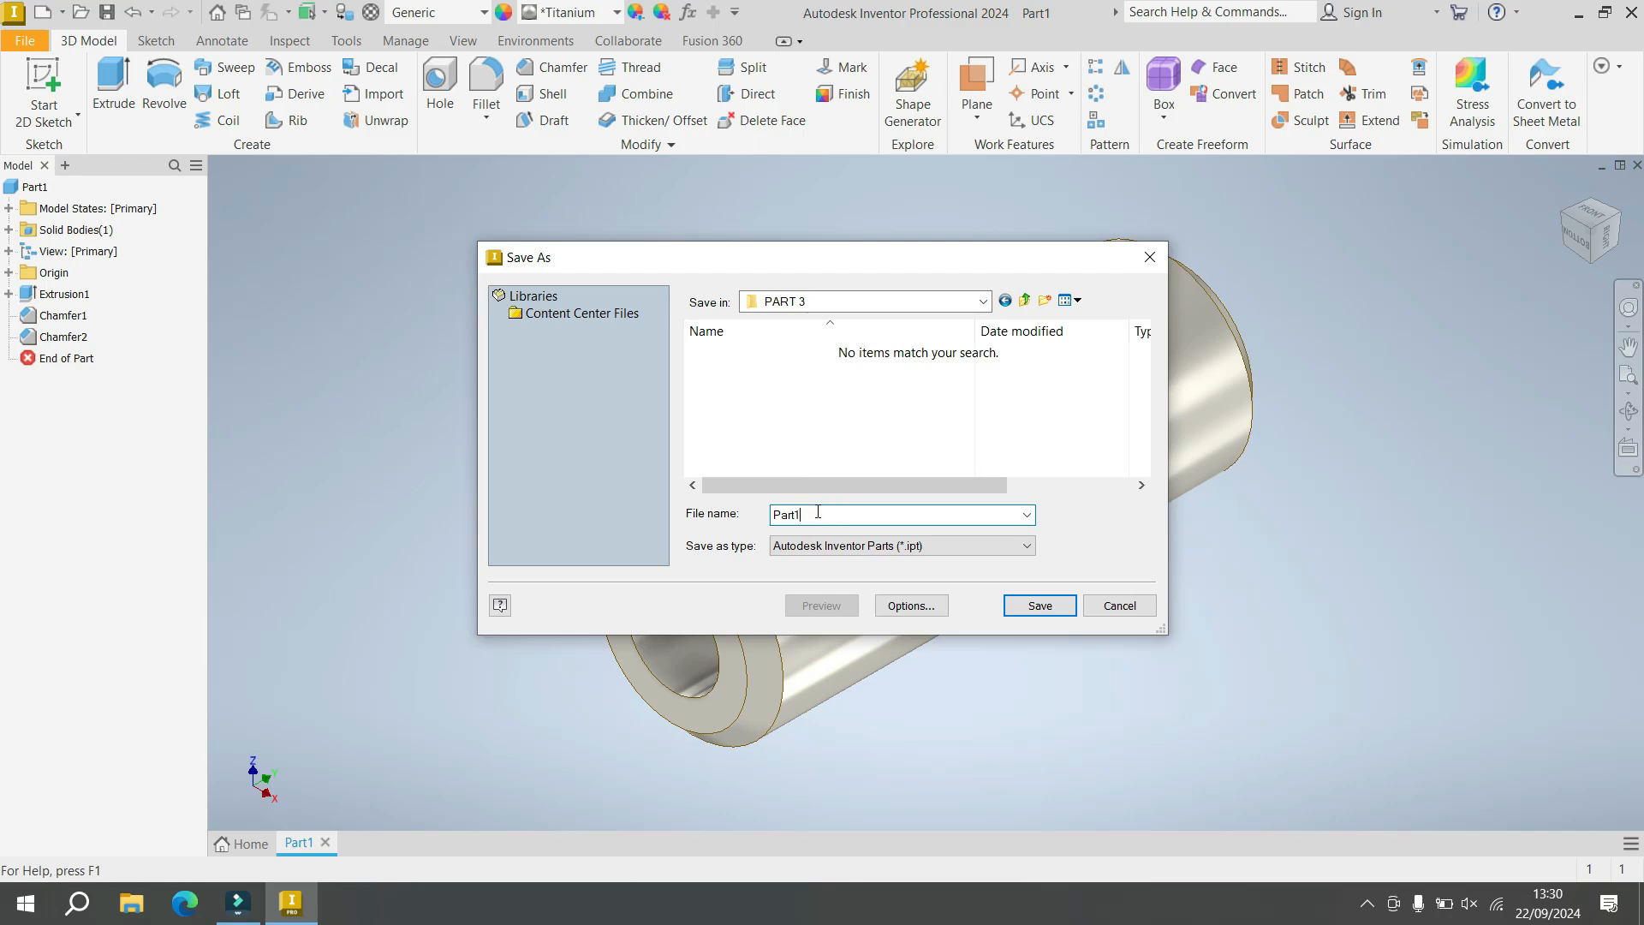
key(BackSpace)
text(3_Pl)
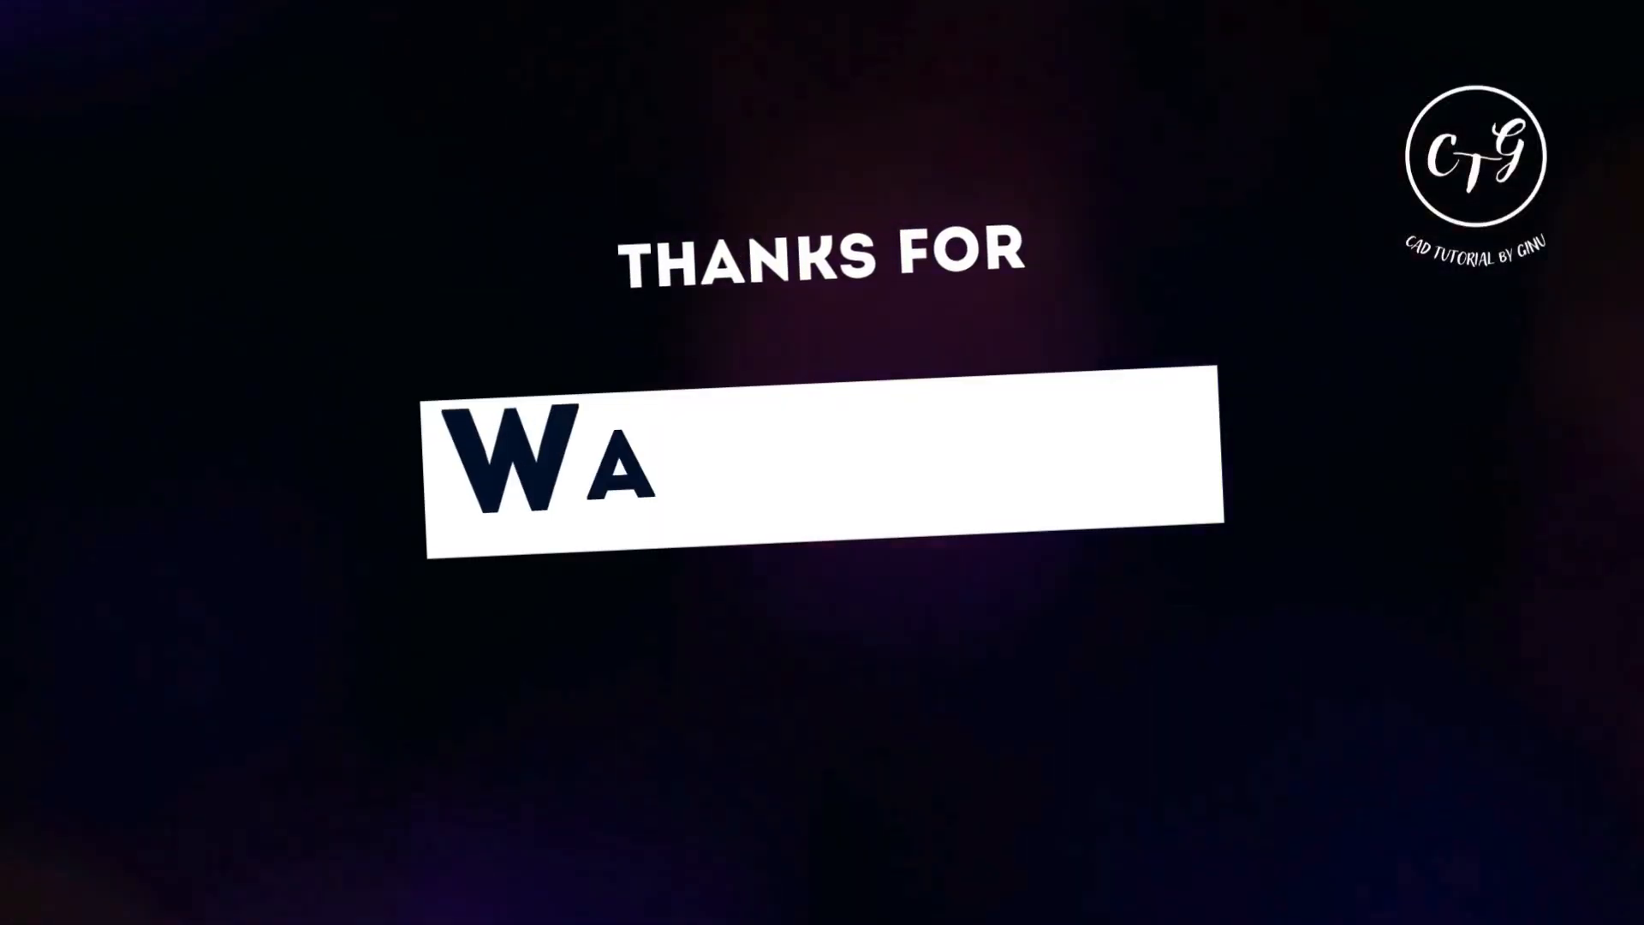